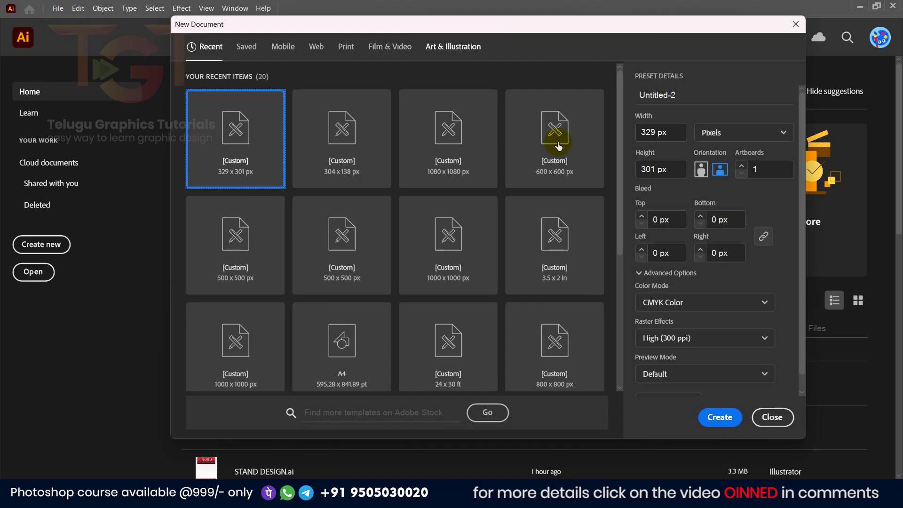
- Create a new document 1000 px wide and 1000 px high, with pixels as the unit
click(737, 133)
click(718, 148)
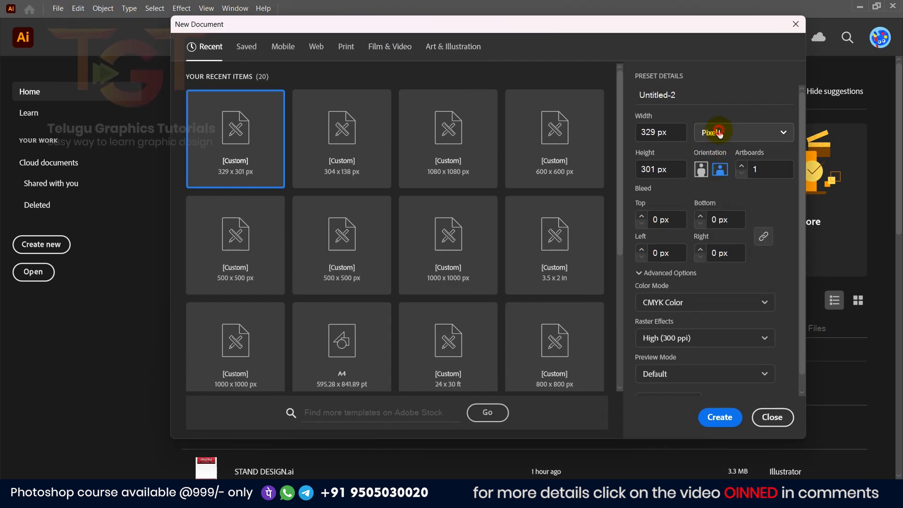
click(716, 134)
click(675, 130)
double_click(648, 132)
text(1000)
key(Tab)
text(1000)
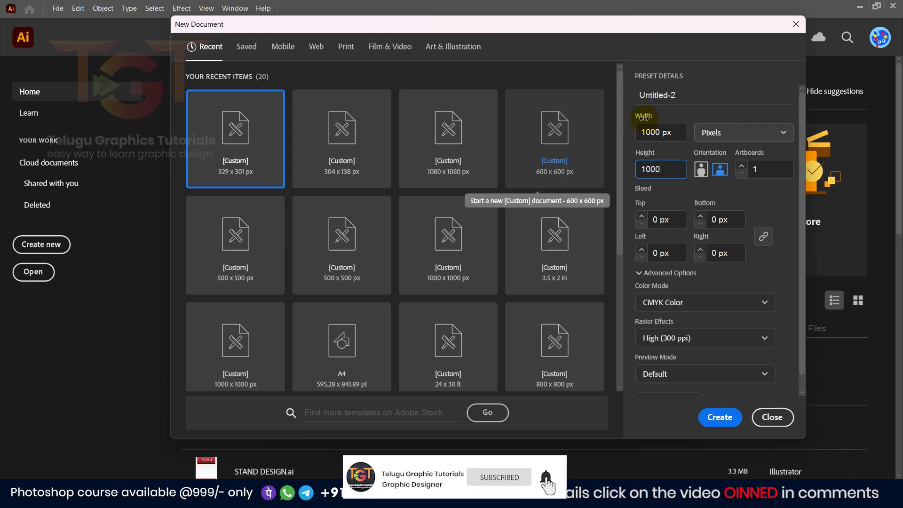
click(721, 418)
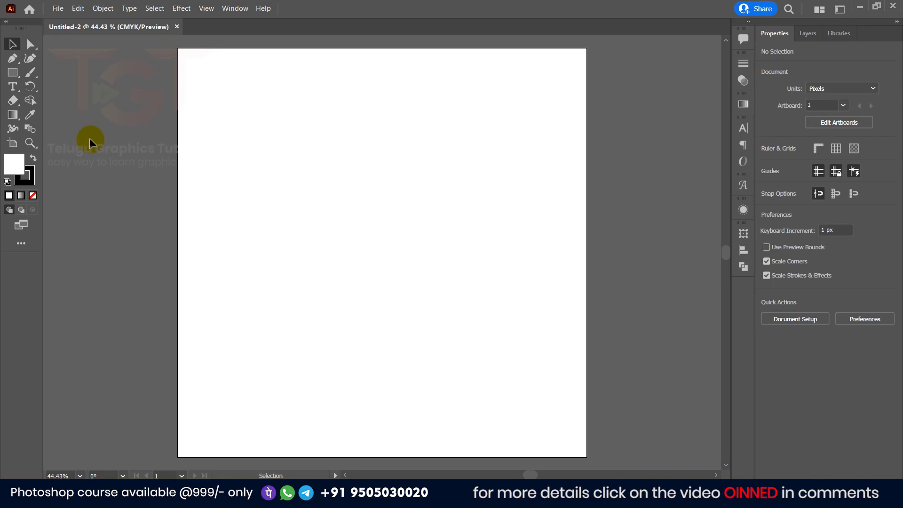
- Add a point text object reading "DESIGN" in the upper middle of the artboard
click(13, 86)
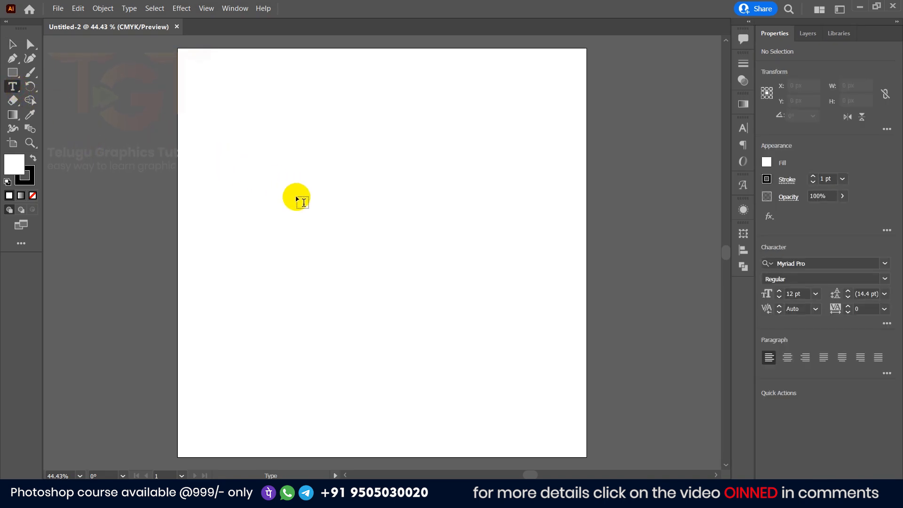
click(323, 211)
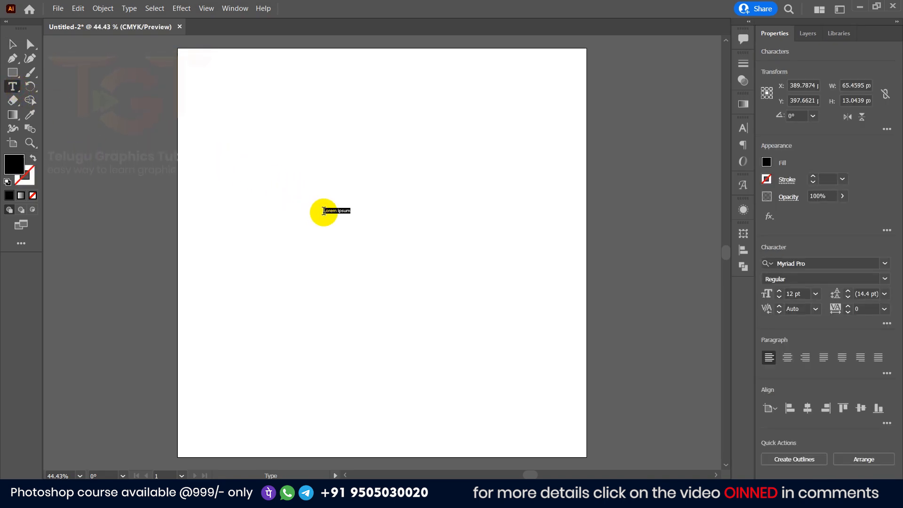
scroll(323, 212, up, 4)
scroll(373, 207, up, 3)
scroll(373, 207, down, 2)
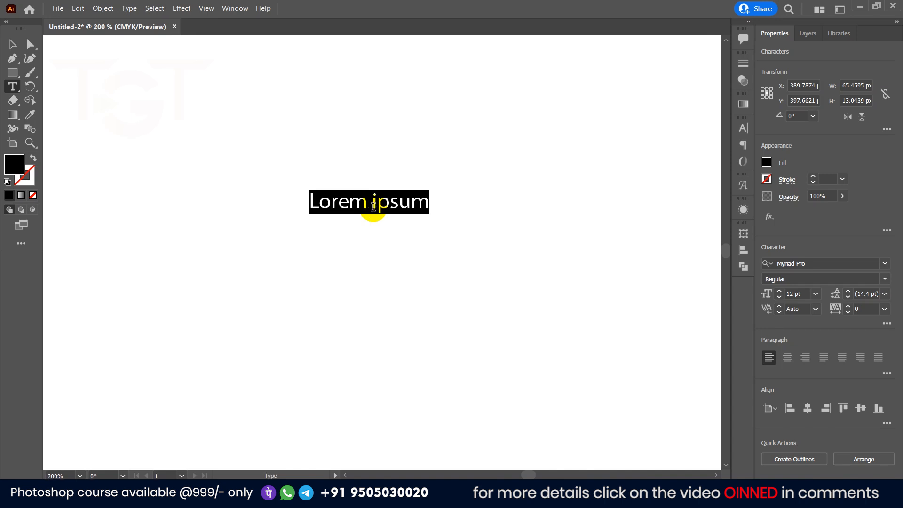
text(DESIGN)
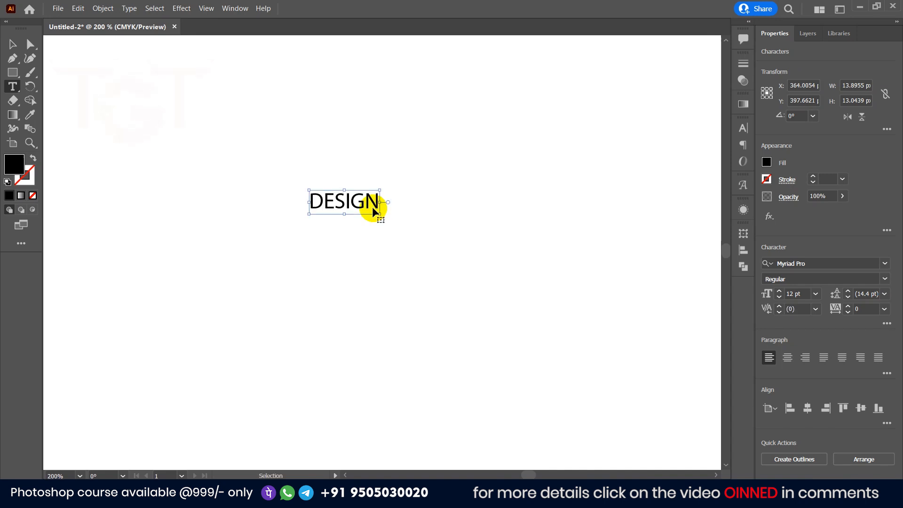
- Set the font of the DESIGN text to Blenny Trial Black
double_click(373, 207)
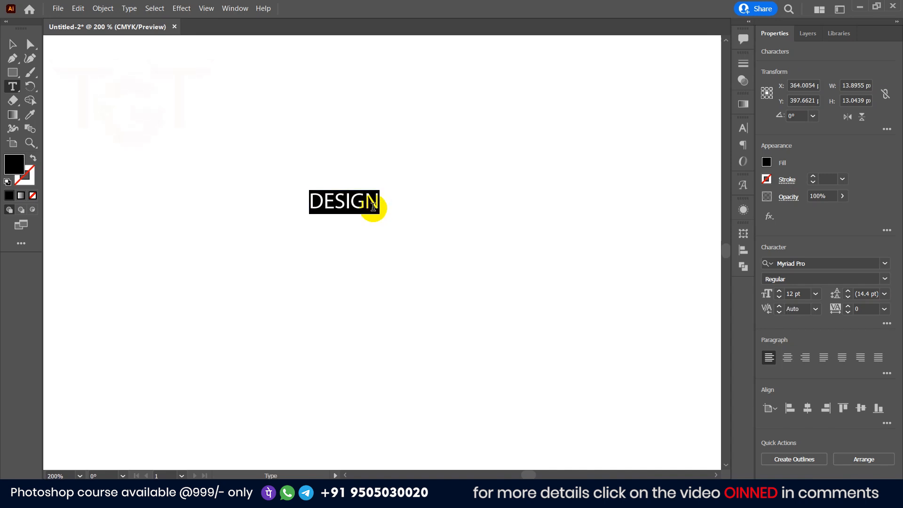
click(868, 262)
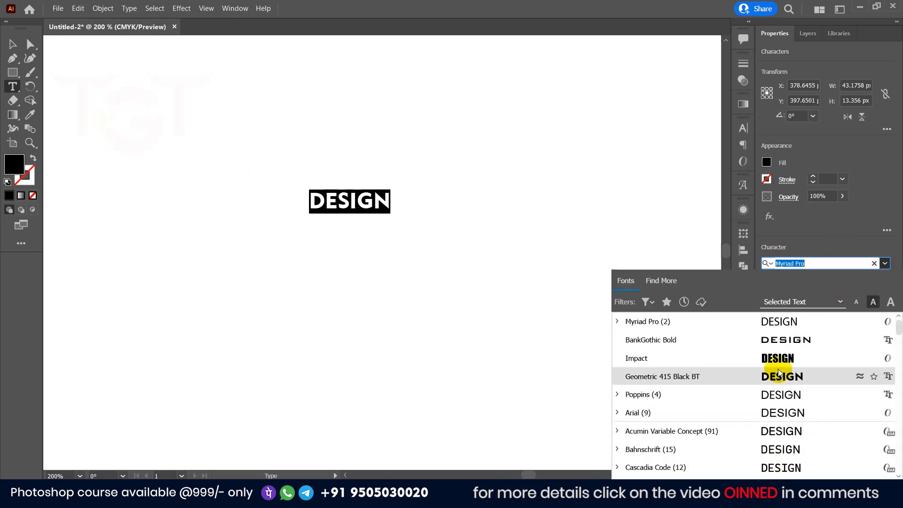
click(834, 262)
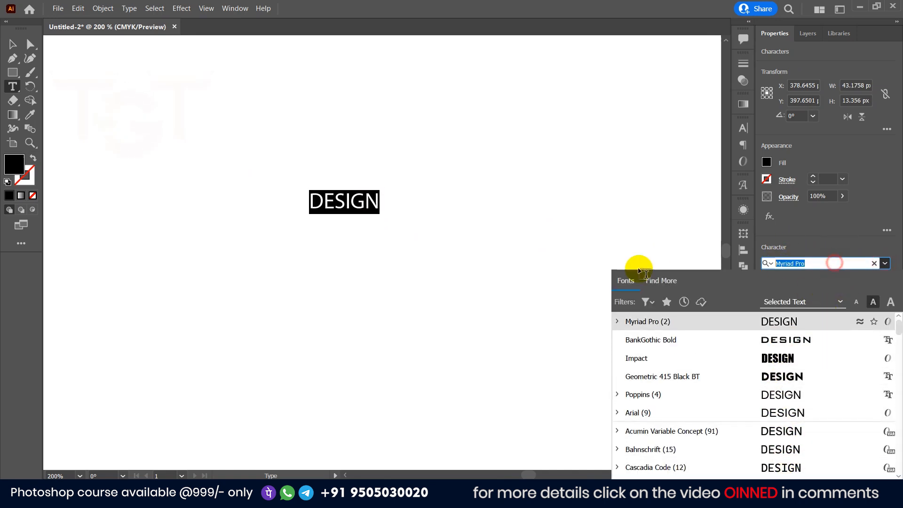
text(BLE)
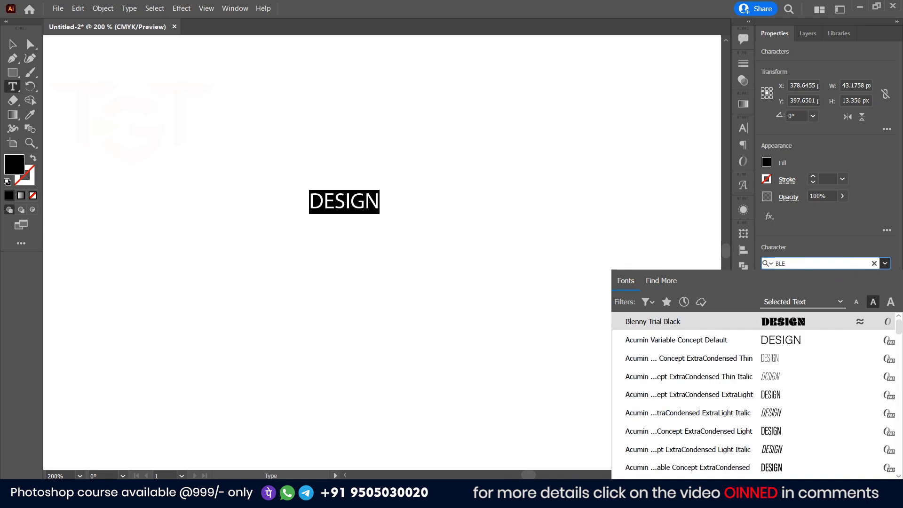
text(NN)
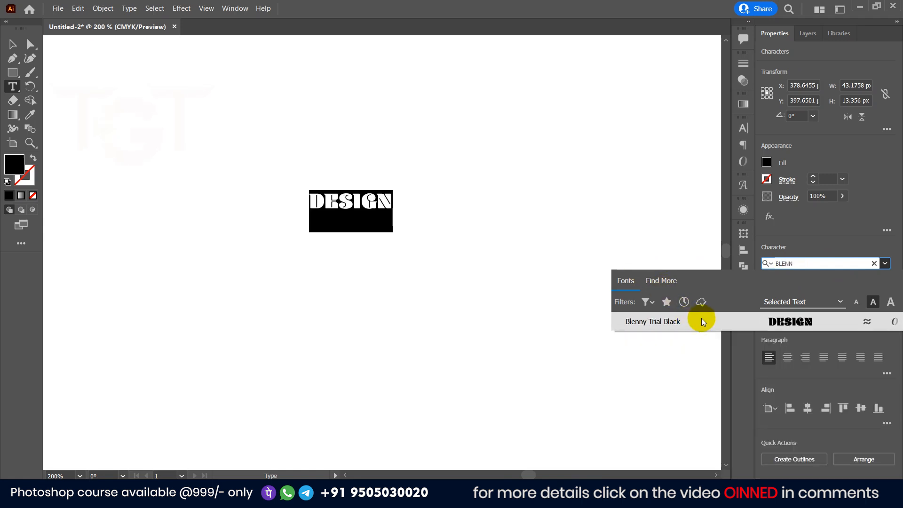
click(666, 322)
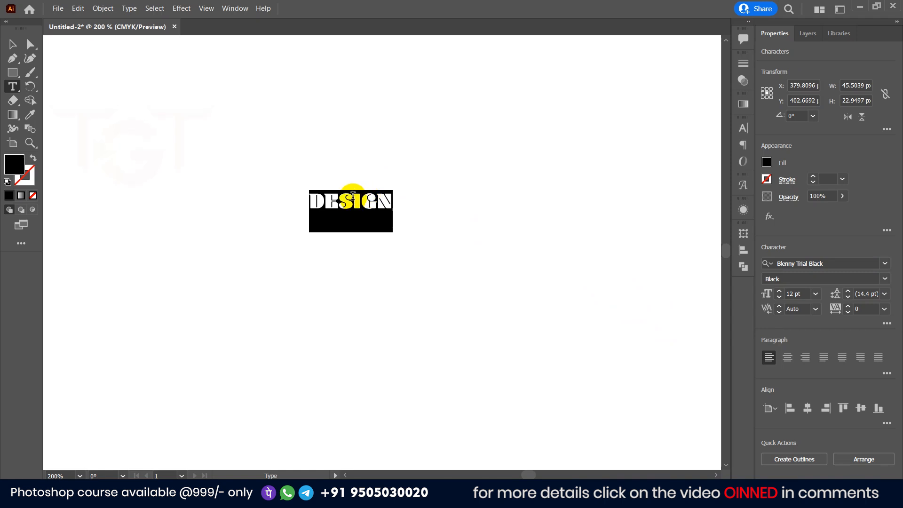
- Set the font size of the whole DESIGN text to 80 pt
click(362, 196)
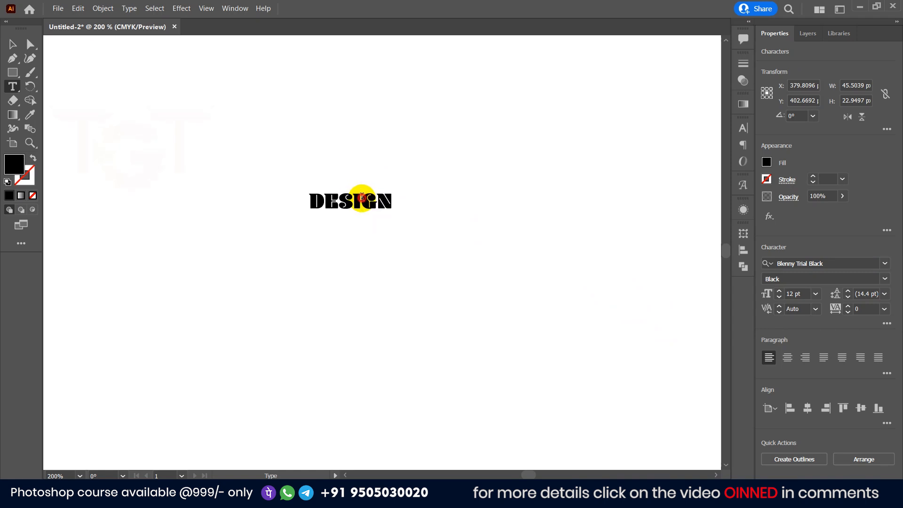
key(ctrl+a)
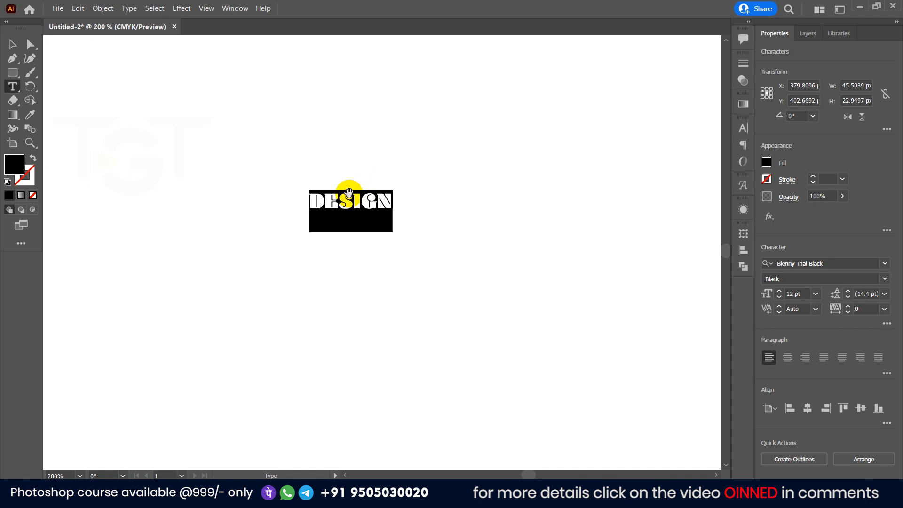
scroll(347, 194, down, 5)
click(805, 294)
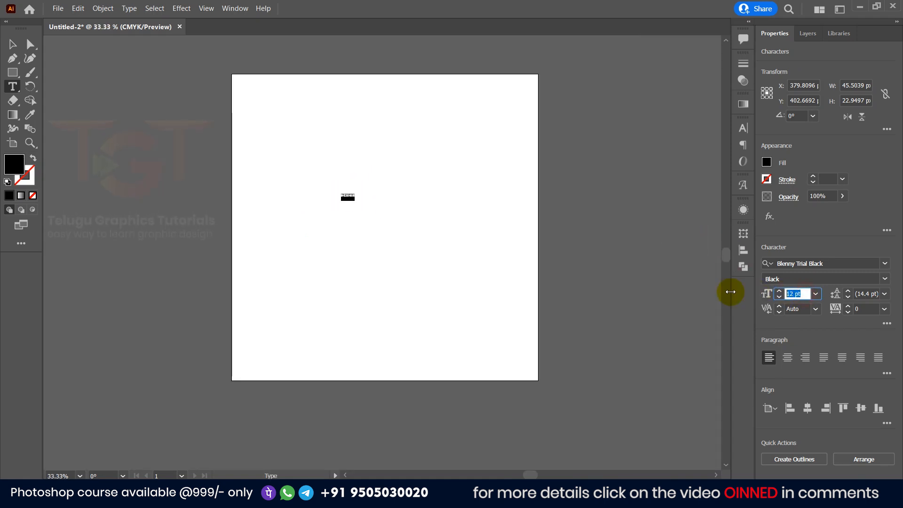
text(80)
key(Return)
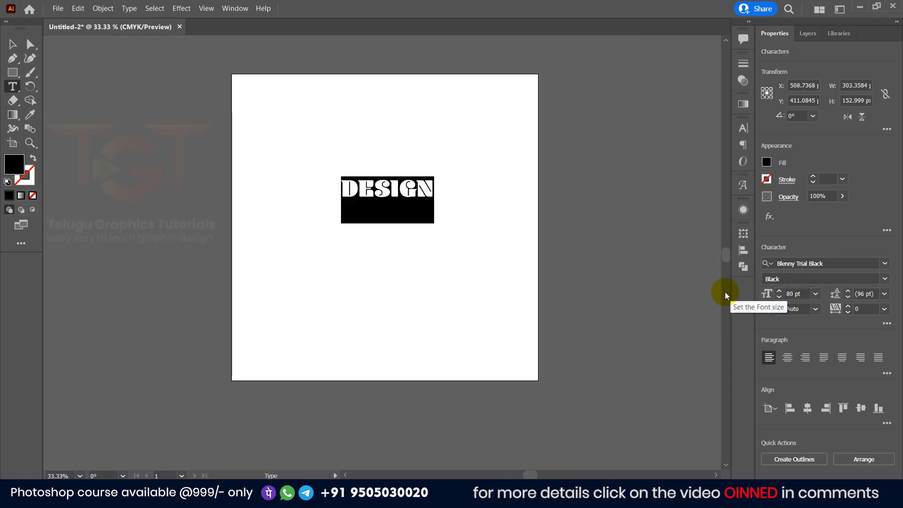
- Apply a black swatch as the fill of the DESIGN text and finish text editing
click(766, 163)
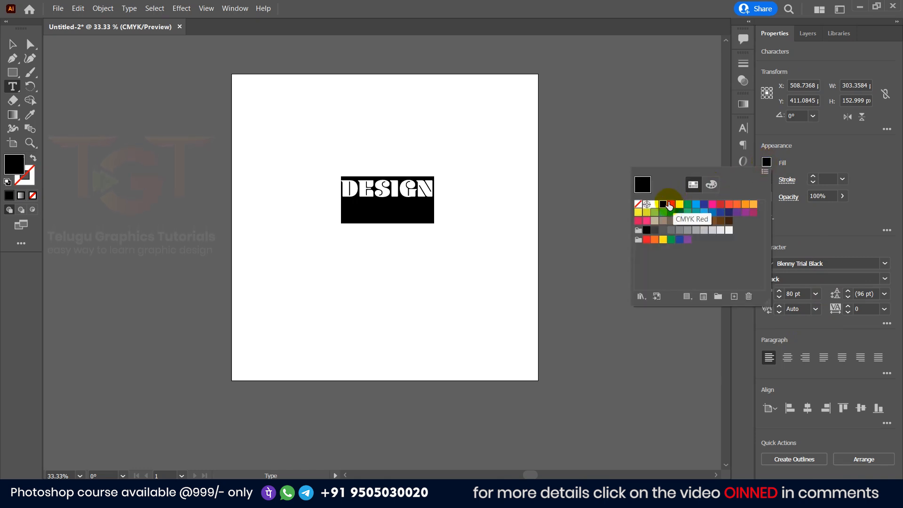
click(806, 156)
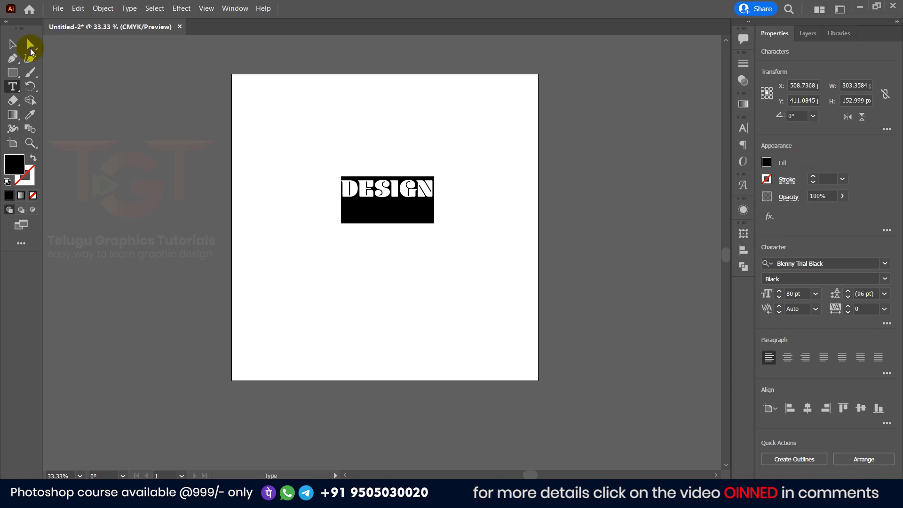
click(13, 44)
scroll(384, 190, up, 1)
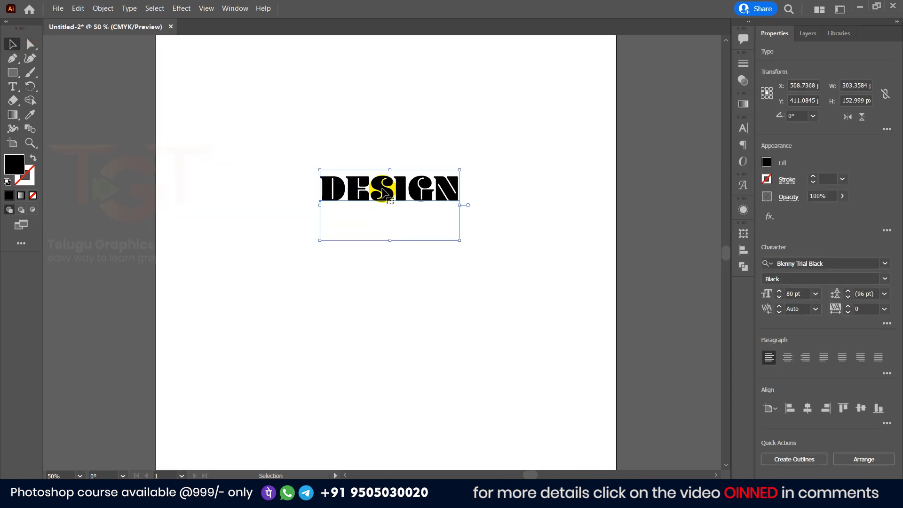
scroll(384, 190, up, 2)
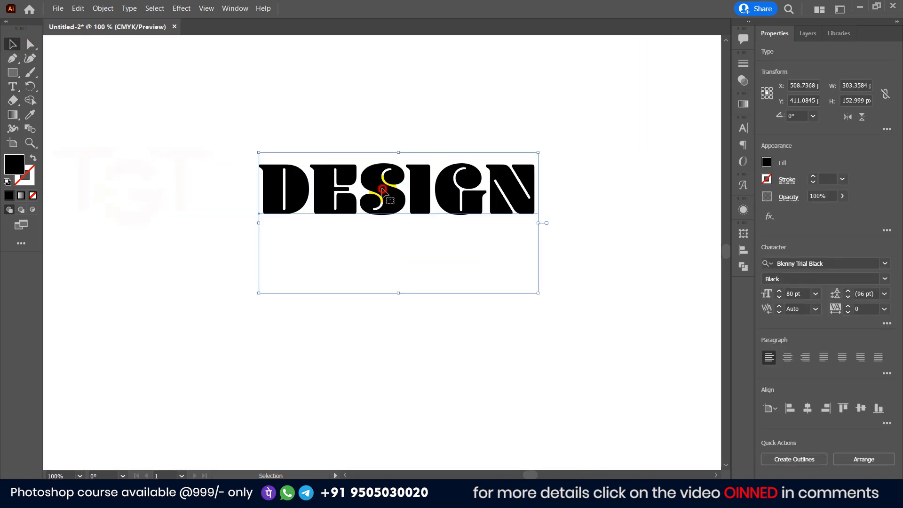
double_click(383, 190)
key(ctrl+a)
click(383, 190)
text(ZXZXZX)
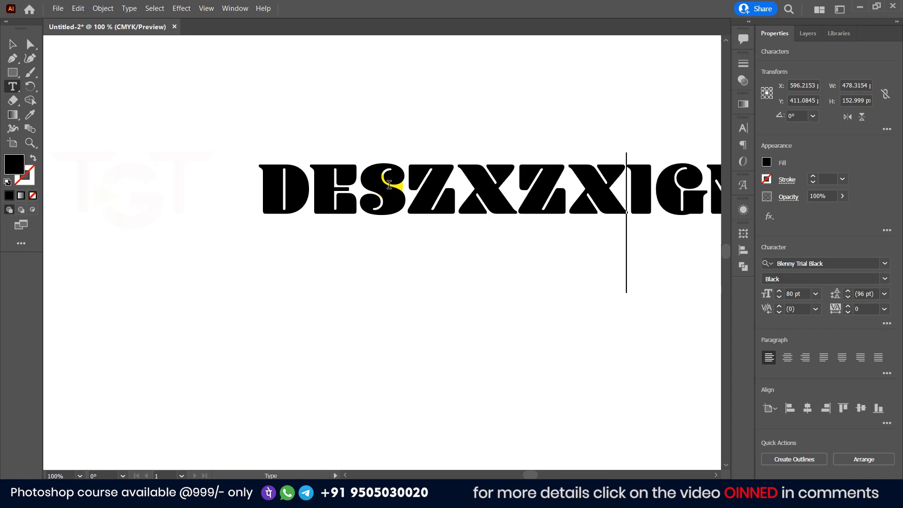
key(ctrl+z)
click(12, 44)
click(213, 135)
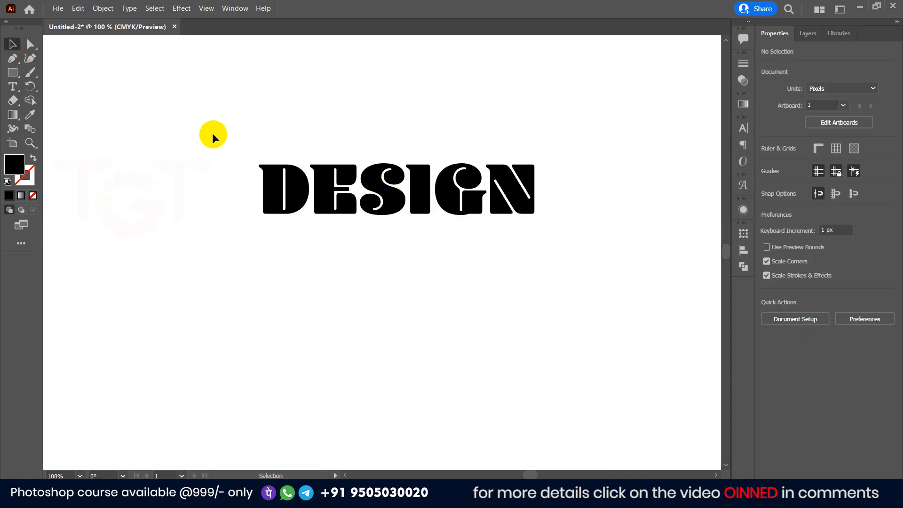
- Convert the DESIGN text to outlines
click(293, 184)
right_click(292, 185)
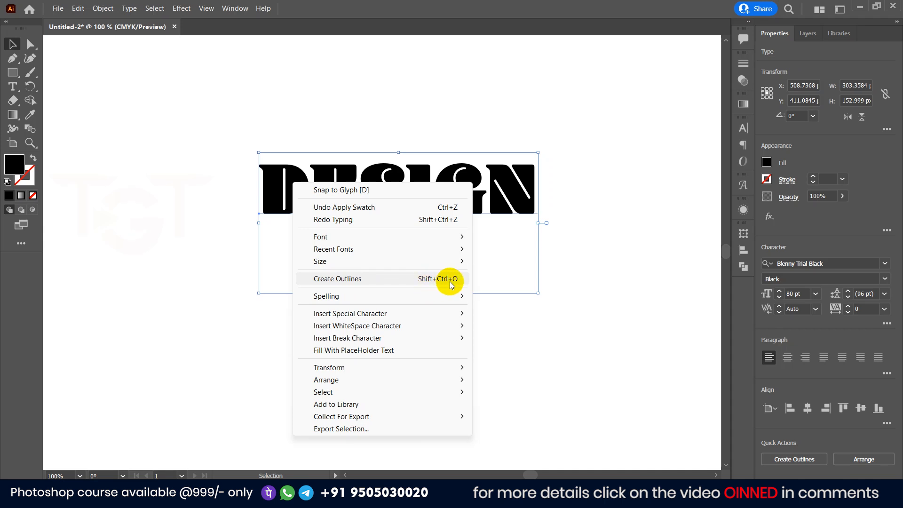
click(382, 281)
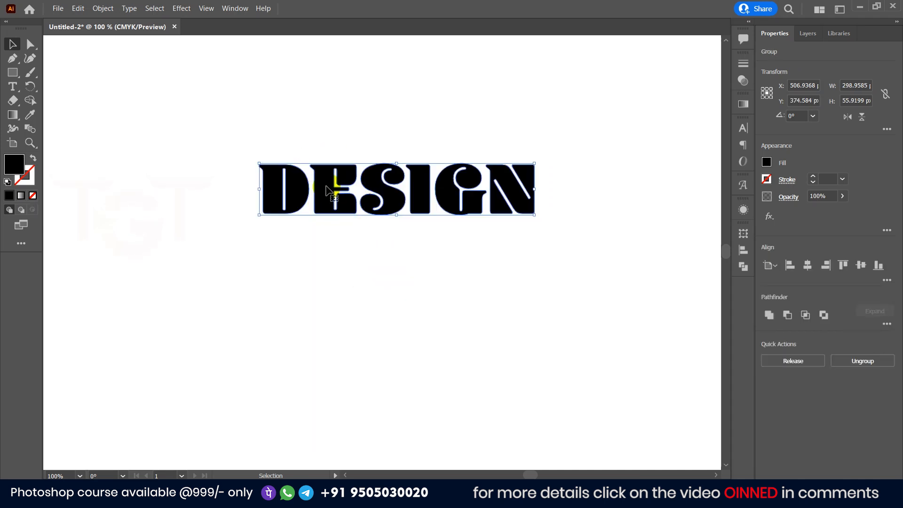
- Center the outlined DESIGN group horizontally and vertically on the artboard
scroll(322, 187, up, 1)
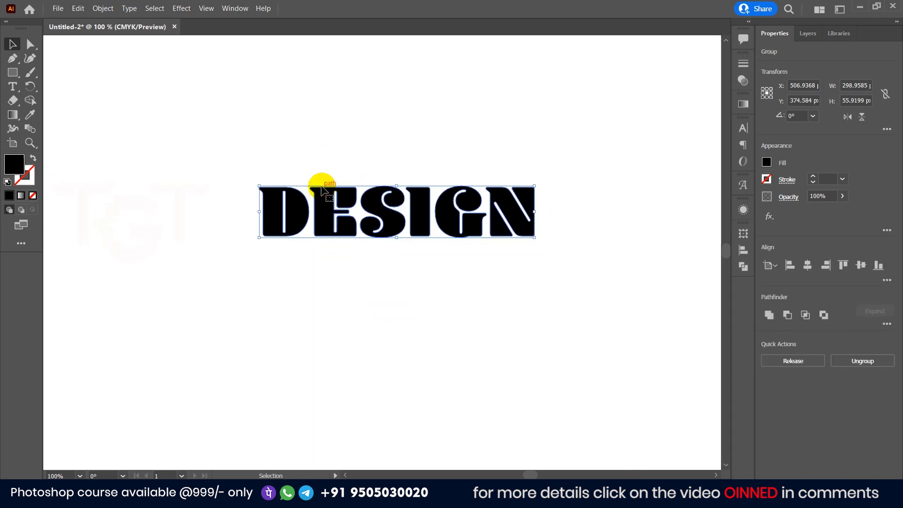
scroll(325, 195, up, 2)
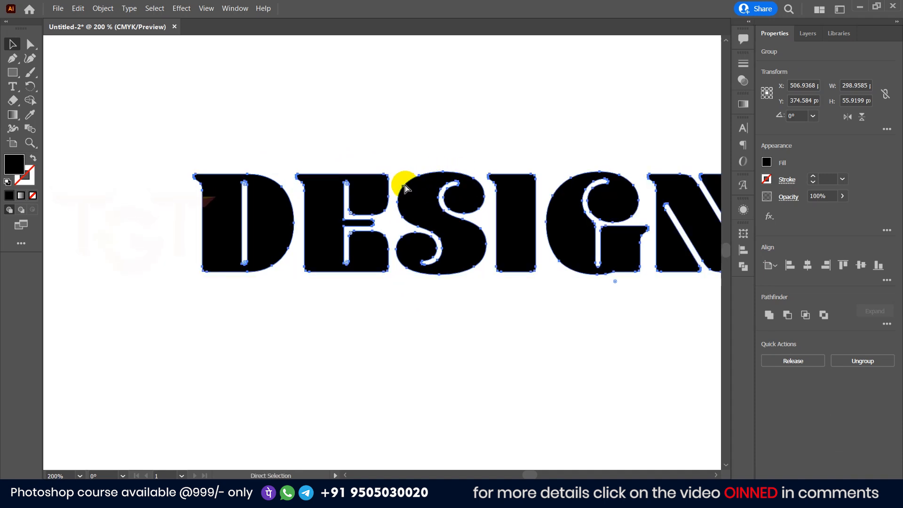
scroll(249, 197, down, 2)
scroll(253, 198, down, 1)
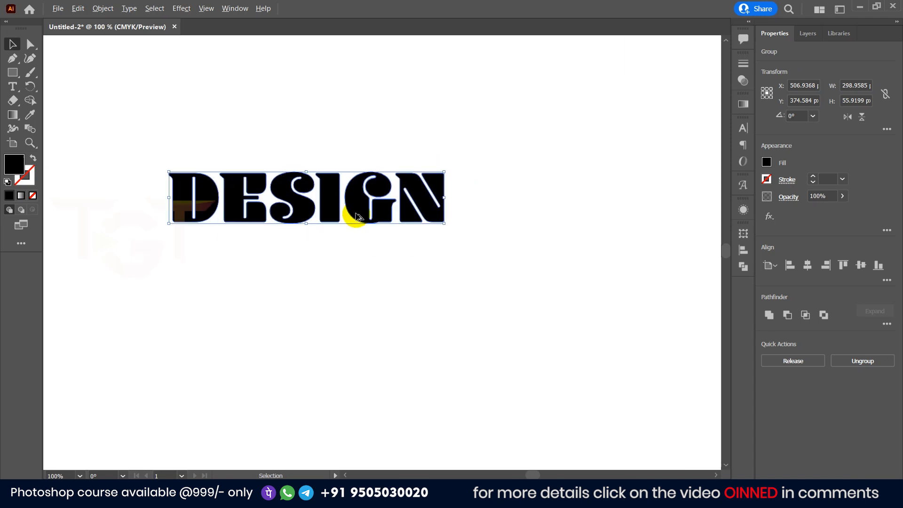
click(808, 266)
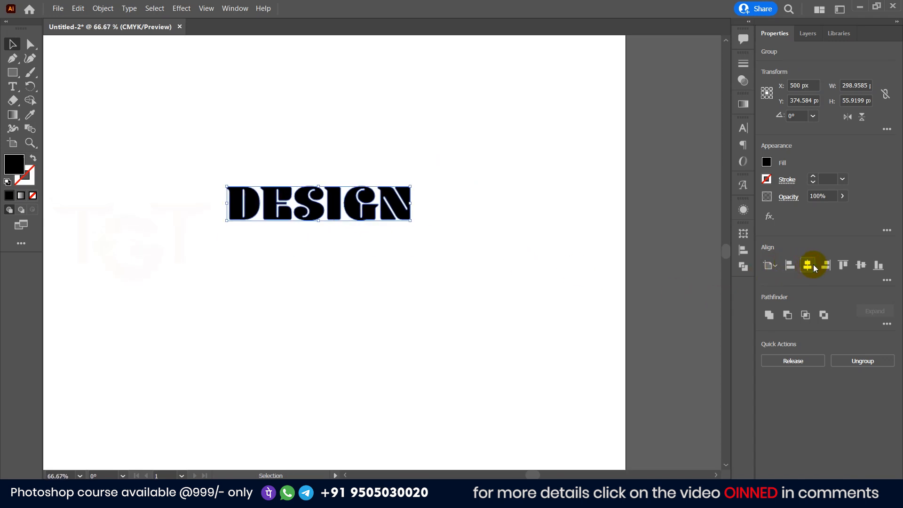
click(861, 265)
scroll(314, 271, down, 1)
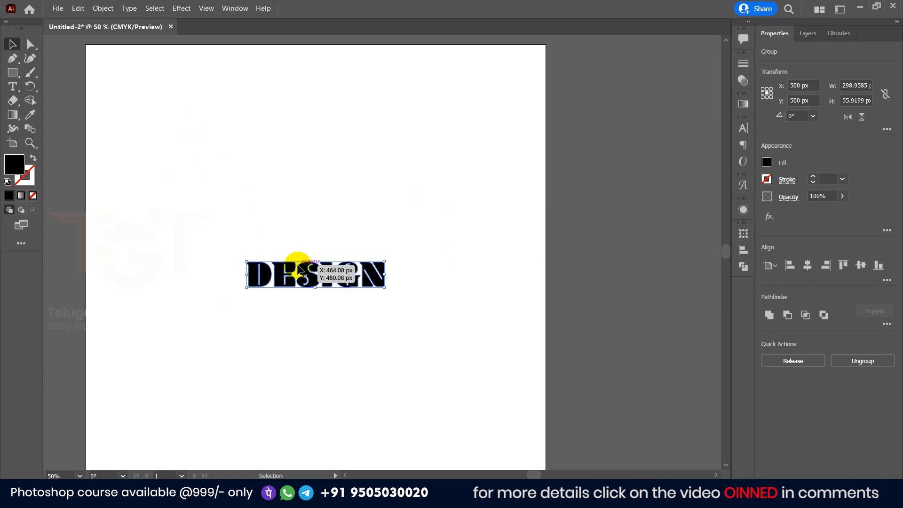
- Duplicate the DESIGN group above and below the original to make three stacked rows about 69 px apart
drag(299, 266, 322, 279)
scroll(311, 249, up, 2)
scroll(322, 266, down, 3)
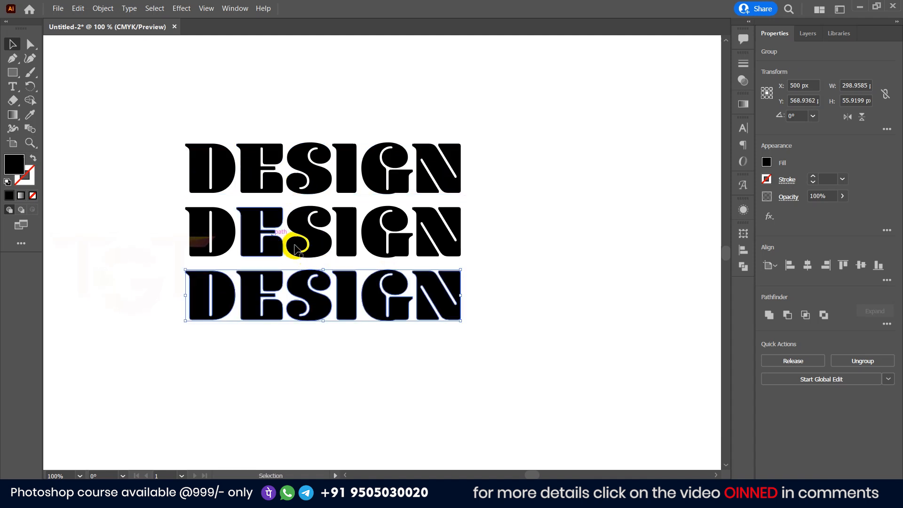
- Select all three DESIGN rows and distribute the vertical spacing between them evenly
click(183, 108)
drag(159, 106, 507, 350)
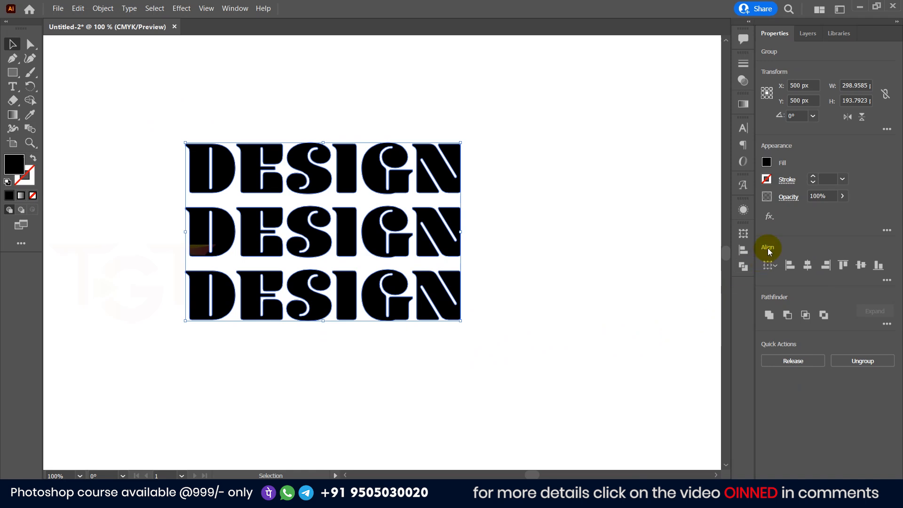
click(887, 280)
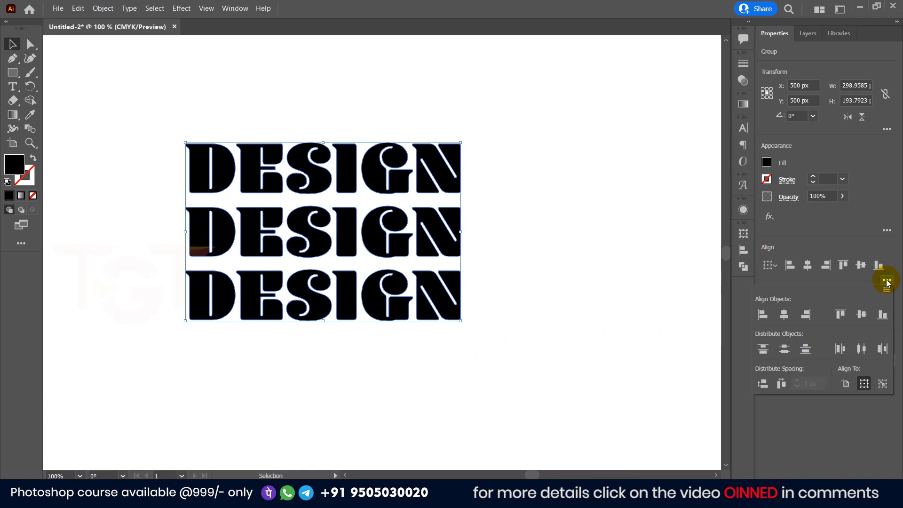
click(763, 385)
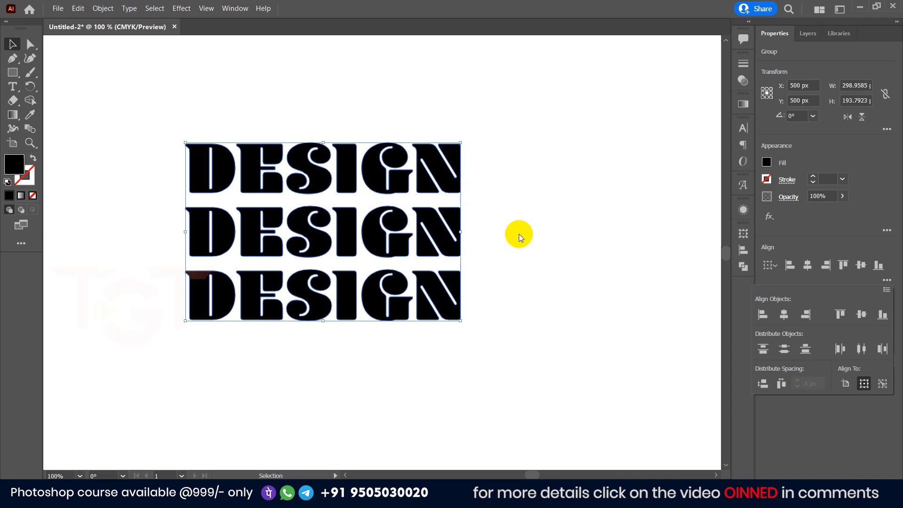
key(ctrl+minus)
key(ctrl+minus)
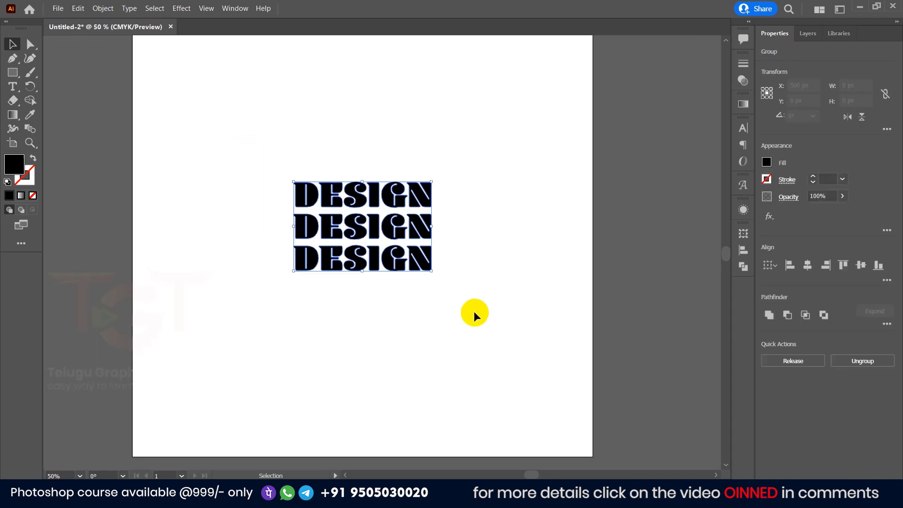
- Combine the three selected DESIGN rows into a single compound path
click(103, 8)
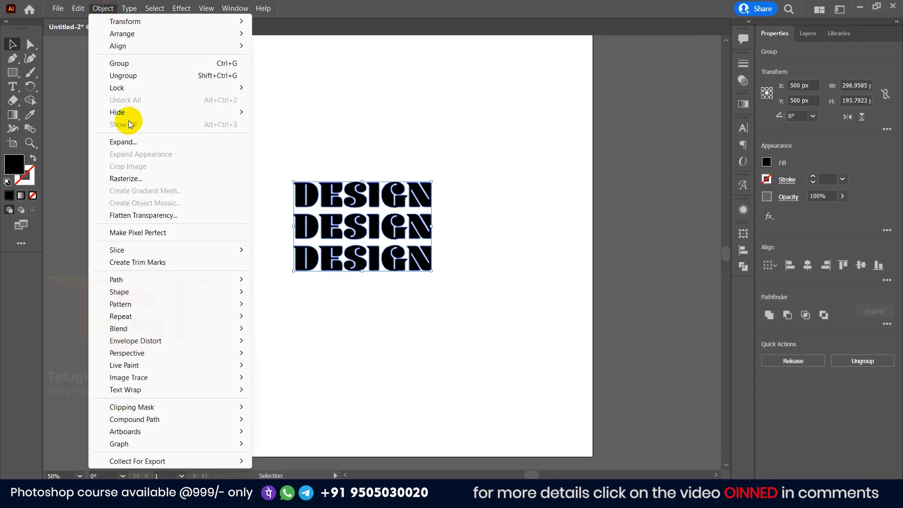
mouse_move(148, 420)
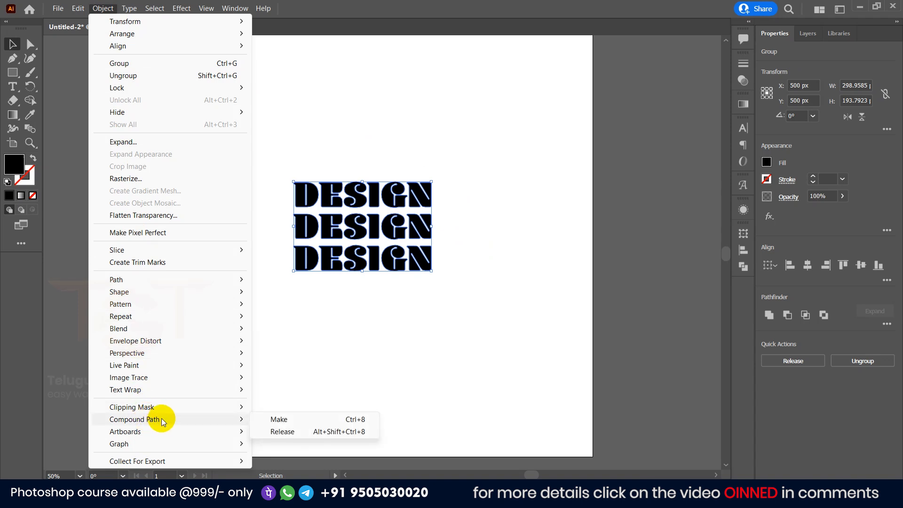
click(278, 420)
click(334, 359)
- Try moving the combined DESIGN rows across the artboard as one object
drag(350, 235, 444, 163)
key(ctrl+z)
key(ctrl+z)
drag(335, 190, 430, 171)
key(ctrl+z)
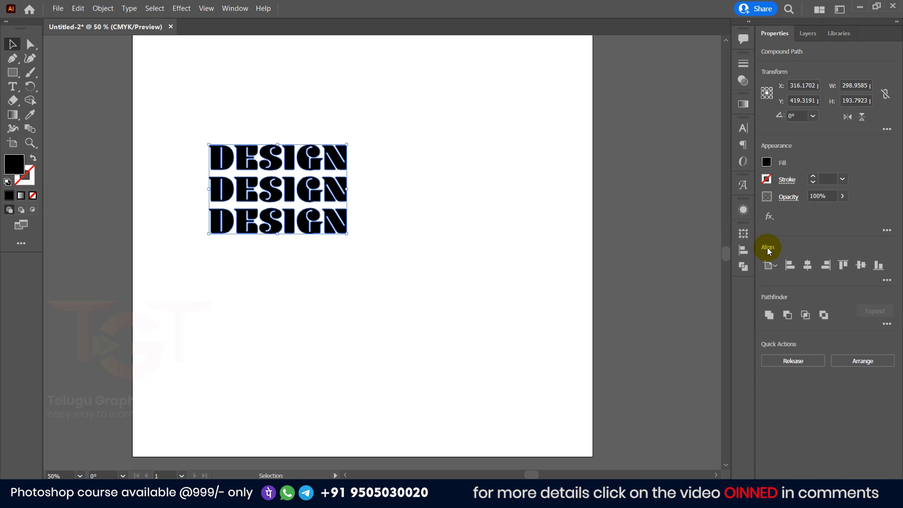
- Center the DESIGN compound path horizontally and vertically on the artboard
click(807, 264)
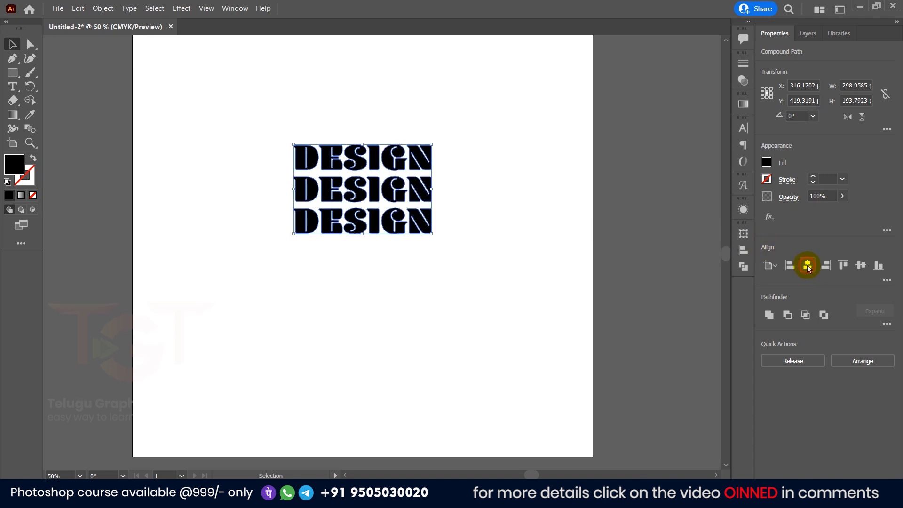
click(868, 270)
click(524, 226)
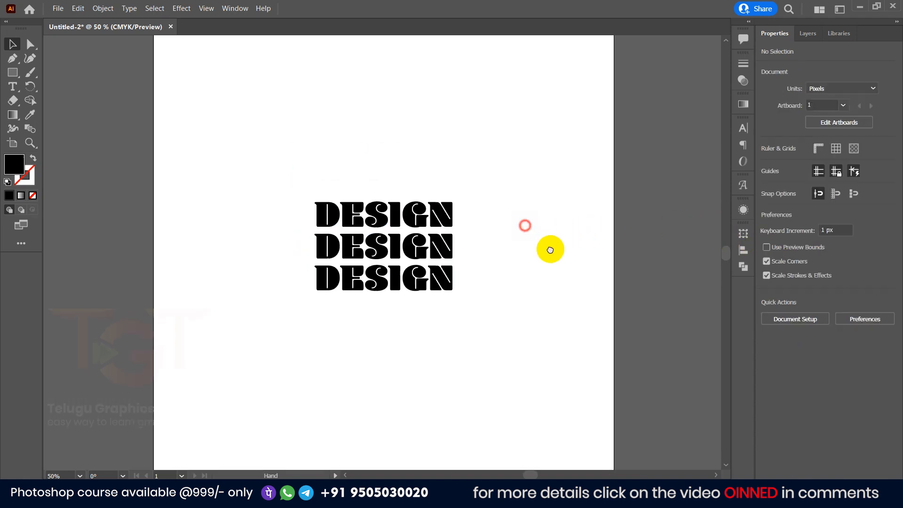
- Start a Wave warp effect on the DESIGN compound path
click(461, 237)
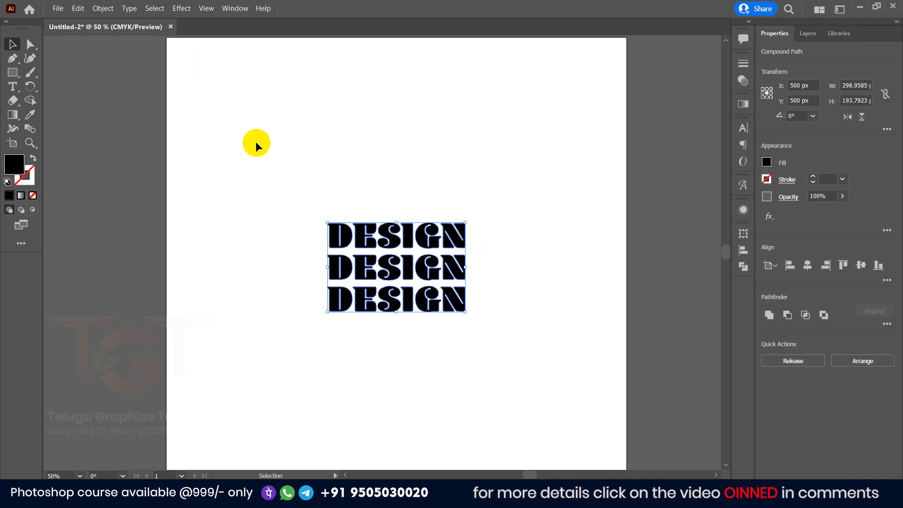
click(178, 12)
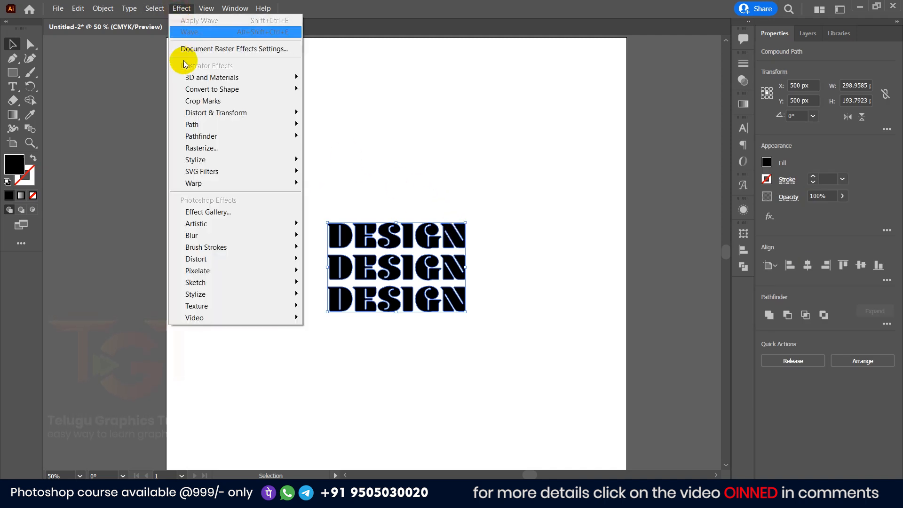
mouse_move(210, 184)
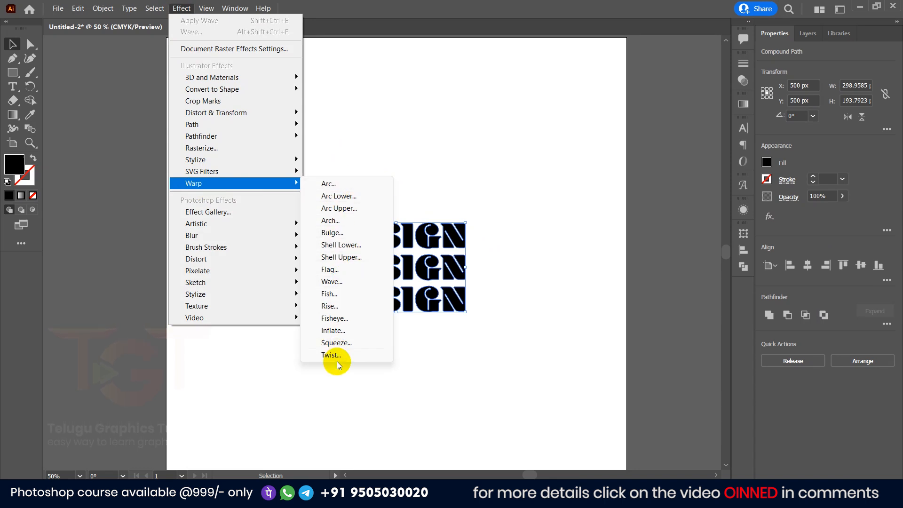
click(332, 283)
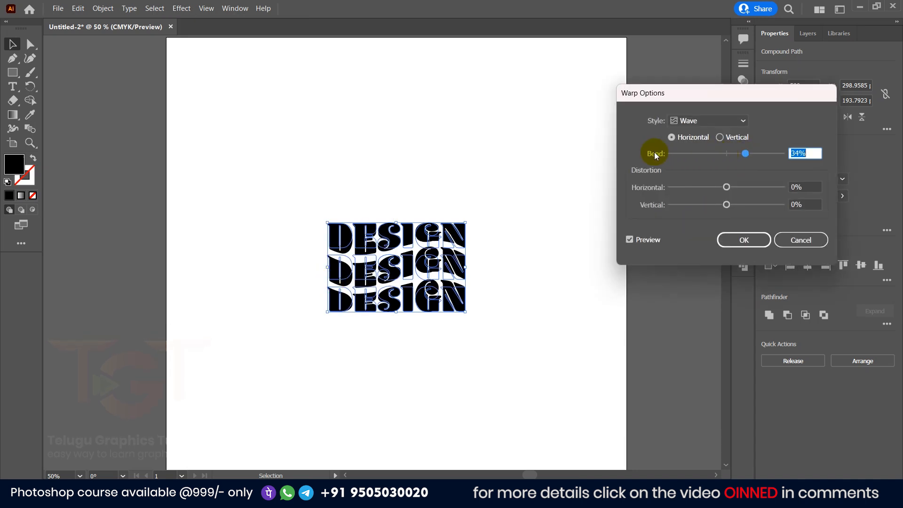
- Try horizontal Wave bends of -56% and 21%, with a horizontal distortion of -31%
drag(733, 156, 694, 157)
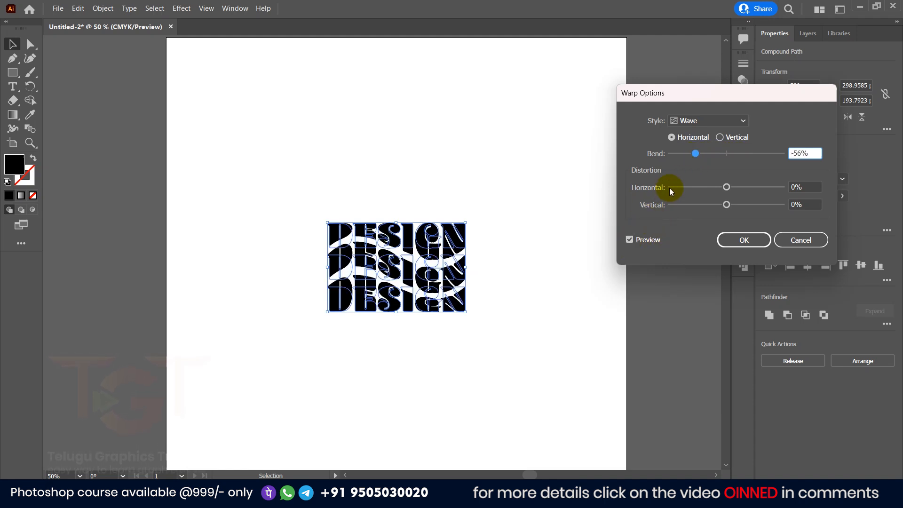
drag(701, 158, 738, 151)
click(736, 125)
click(735, 125)
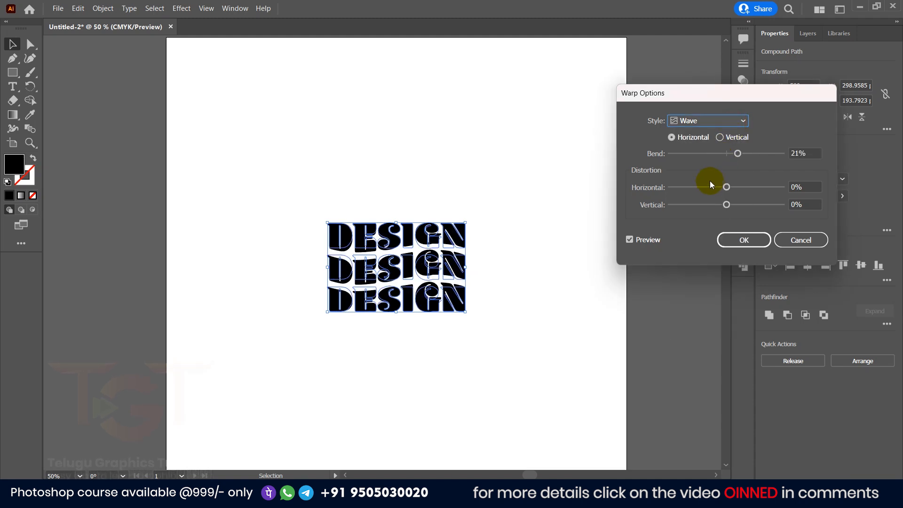
drag(731, 187, 711, 205)
click(808, 199)
click(802, 186)
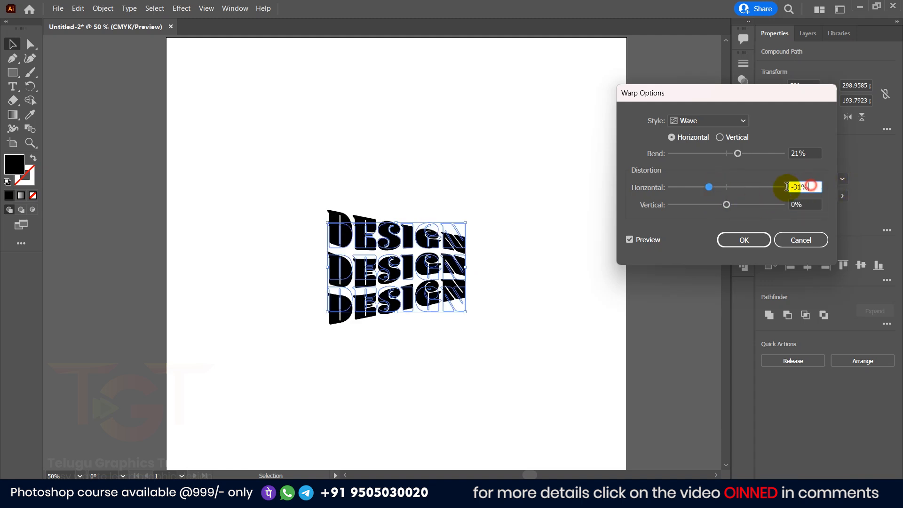
- Set the Wave bend to 35% and the horizontal distortion to 0%, and apply the warp
click(805, 155)
text(35)
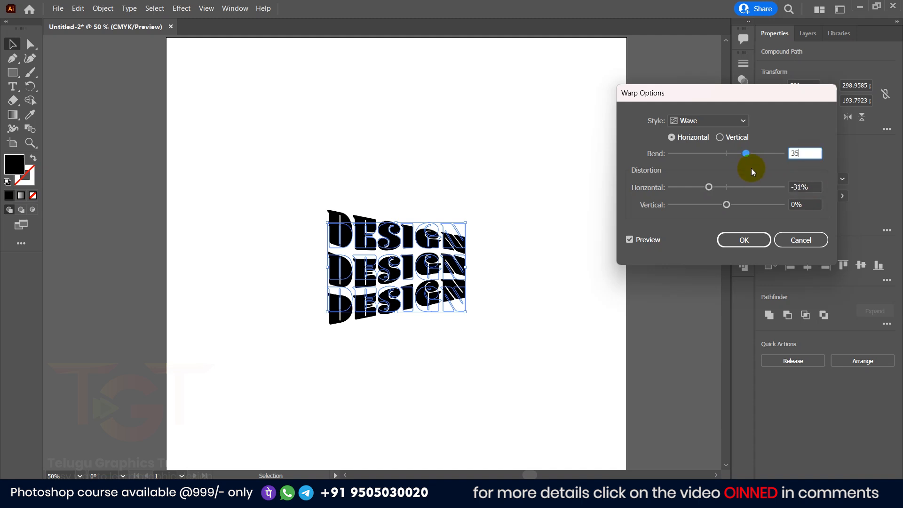
click(812, 187)
text(0)
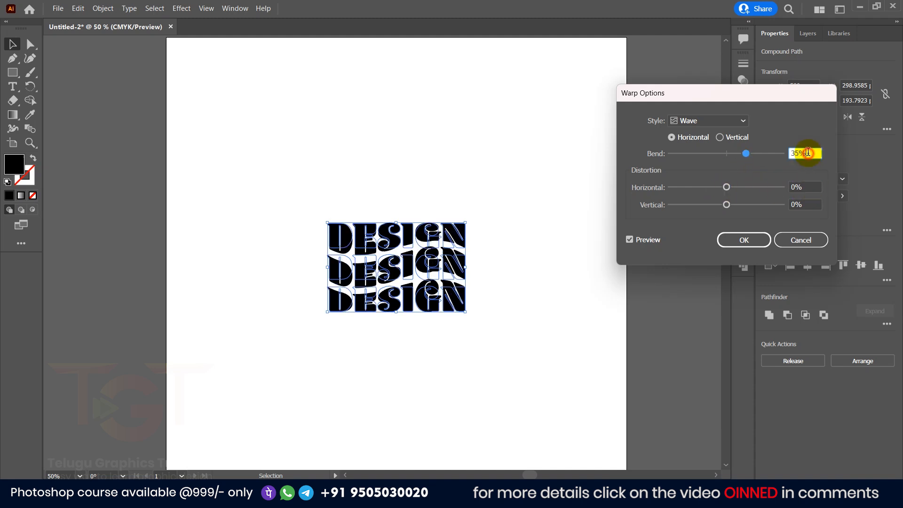
click(752, 240)
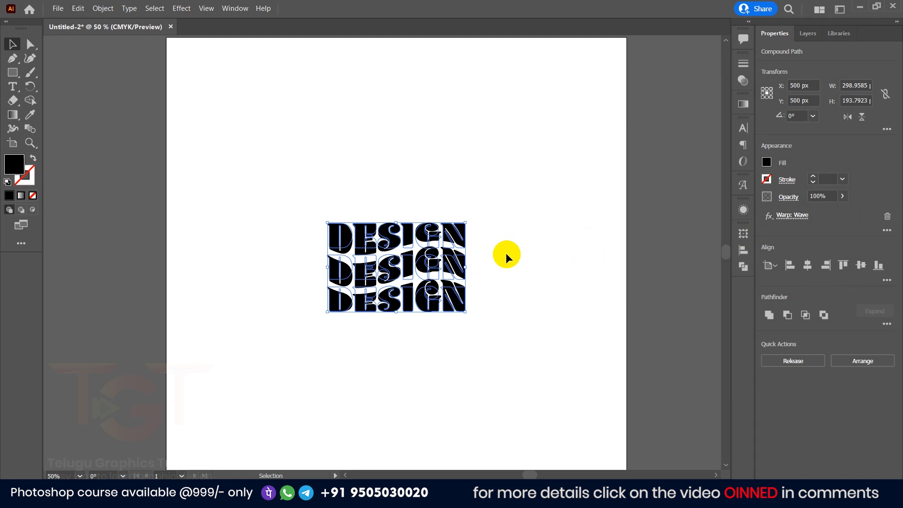
click(518, 236)
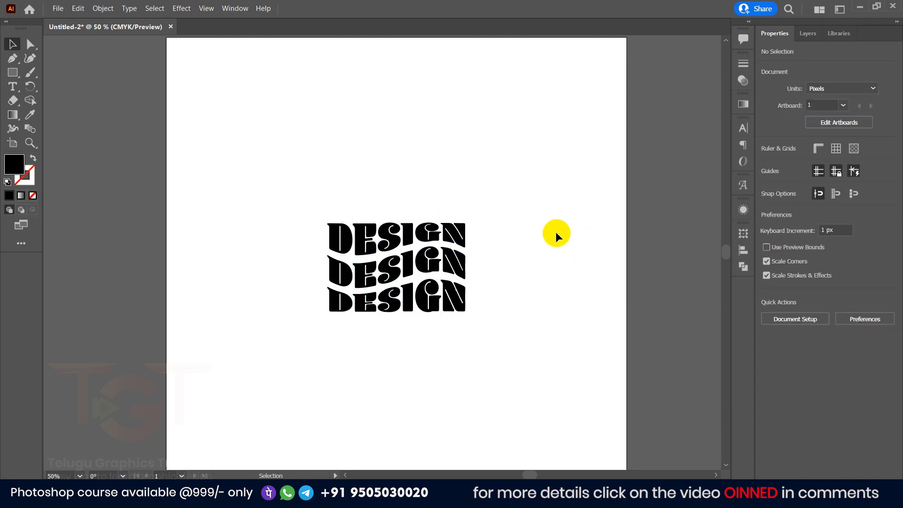
- Expand the appearance of the warped DESIGN artwork so the wave becomes real paths
click(440, 243)
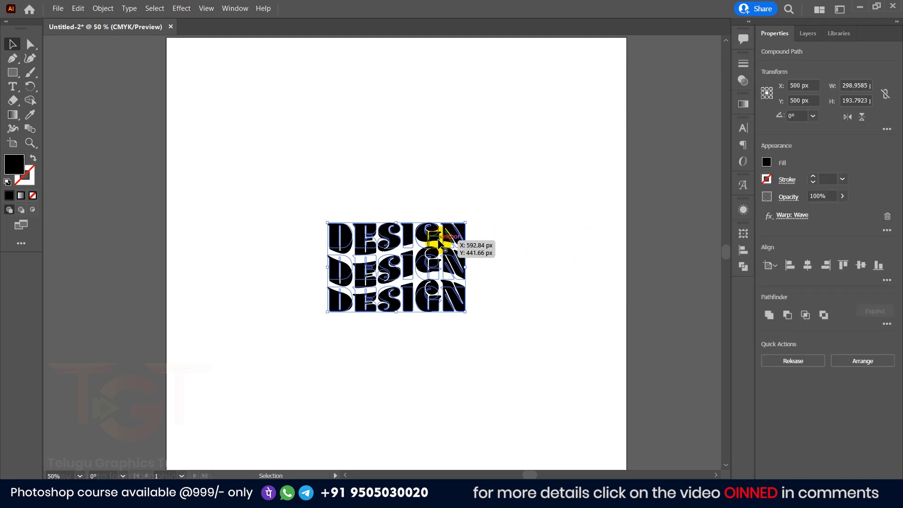
click(102, 9)
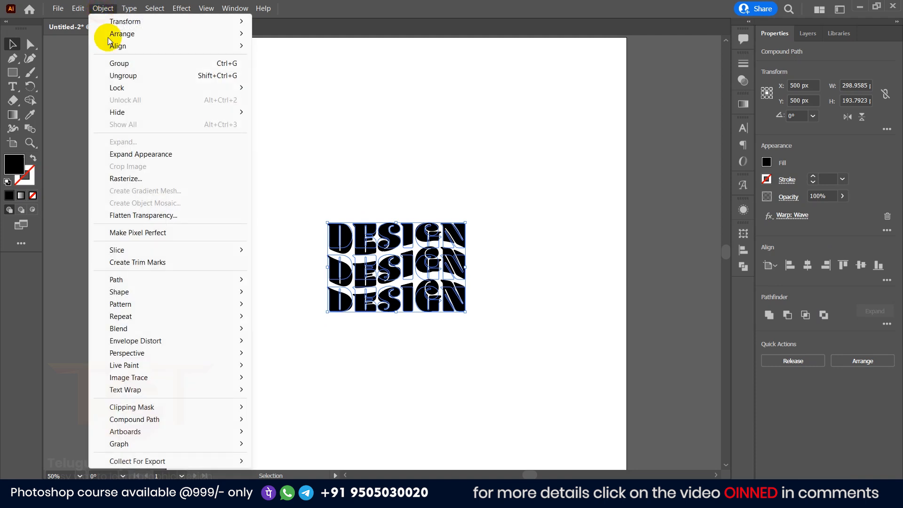
click(120, 154)
click(262, 222)
scroll(372, 280, up, 1)
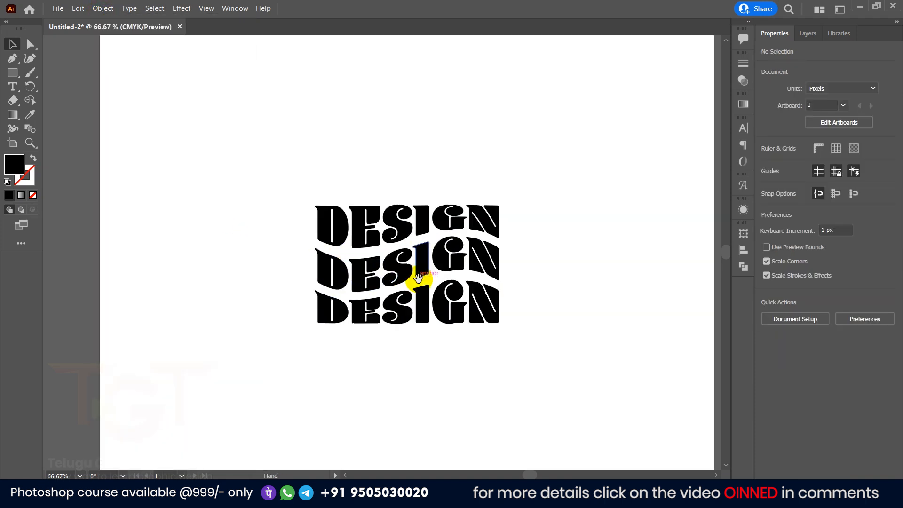
drag(418, 279, 366, 252)
scroll(367, 248, down, 1)
- Change the fill of the wavy DESIGN lettering to white
click(366, 248)
click(766, 162)
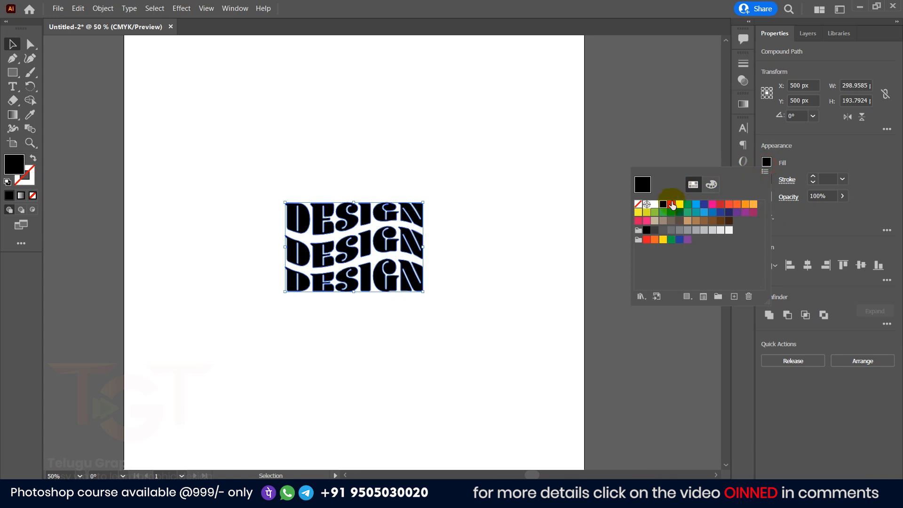
click(657, 205)
click(823, 157)
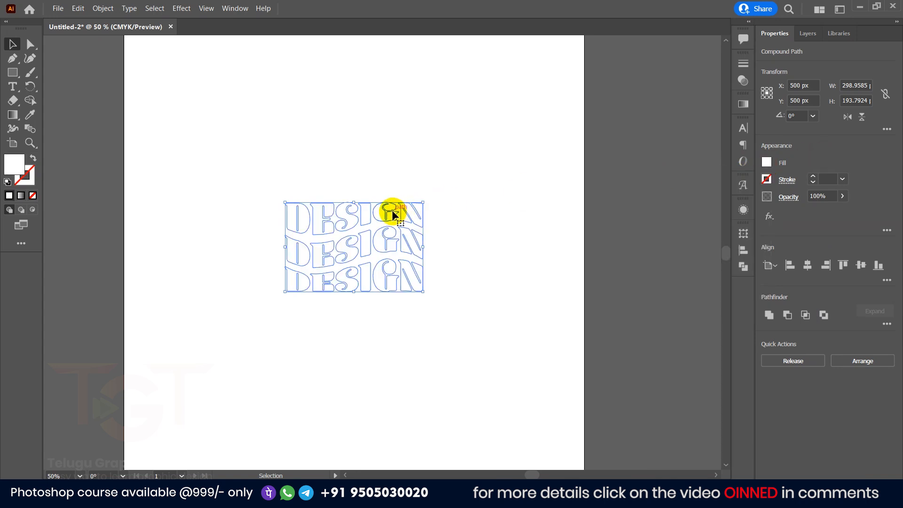
click(319, 183)
- Offset the white DESIGN lettering's path by 10 px with Miter joins and a miter limit of 4
click(342, 212)
click(102, 8)
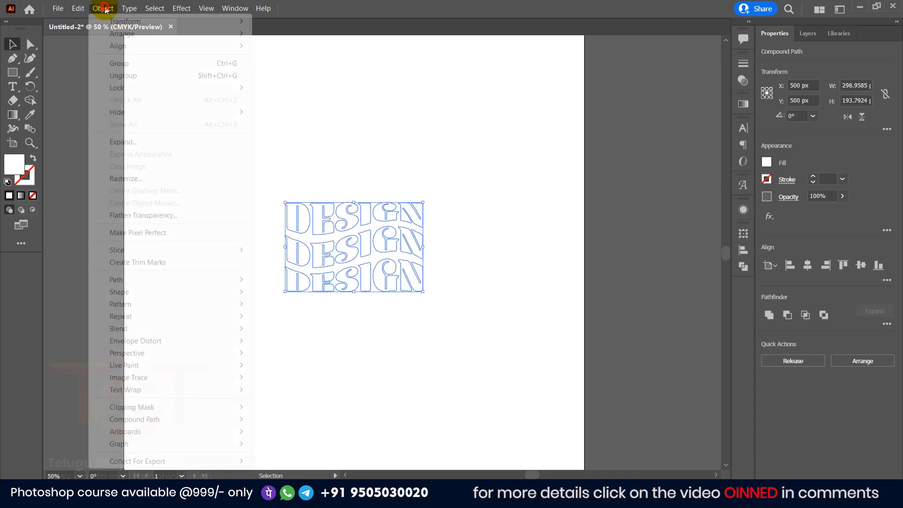
mouse_move(225, 279)
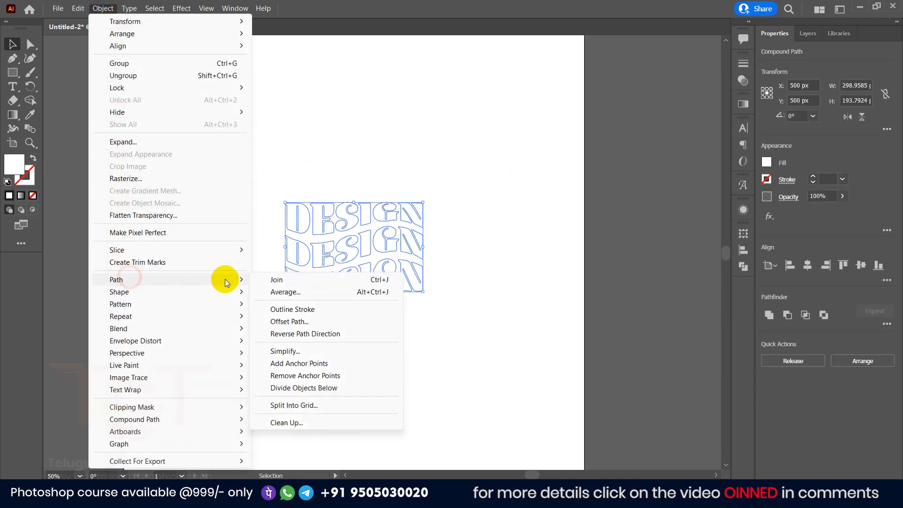
click(299, 323)
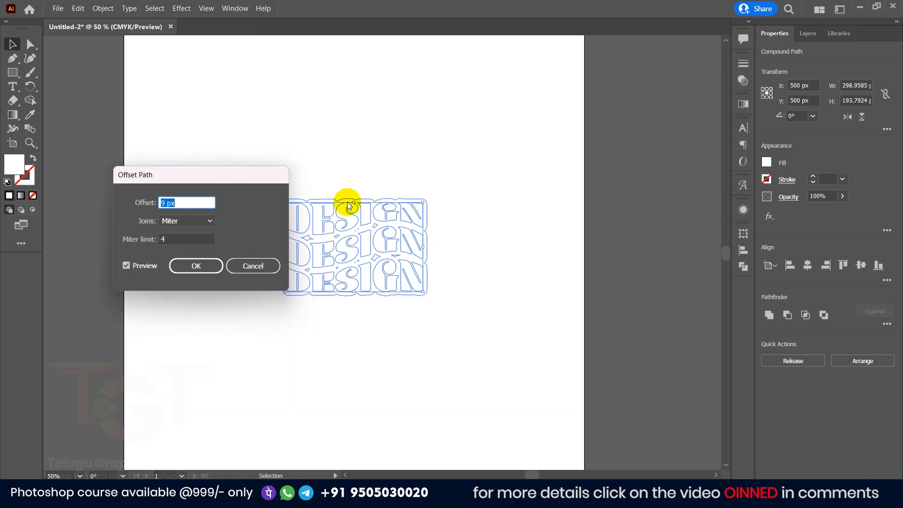
click(189, 202)
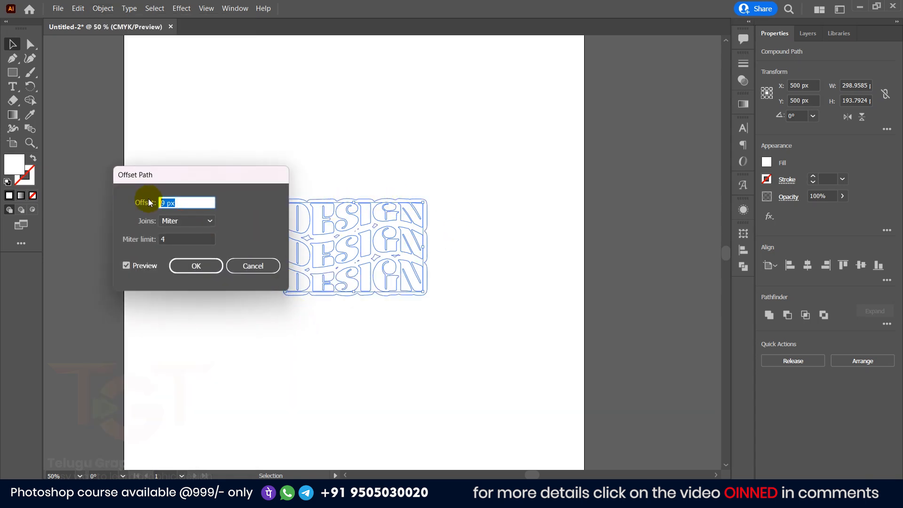
text(10)
click(189, 221)
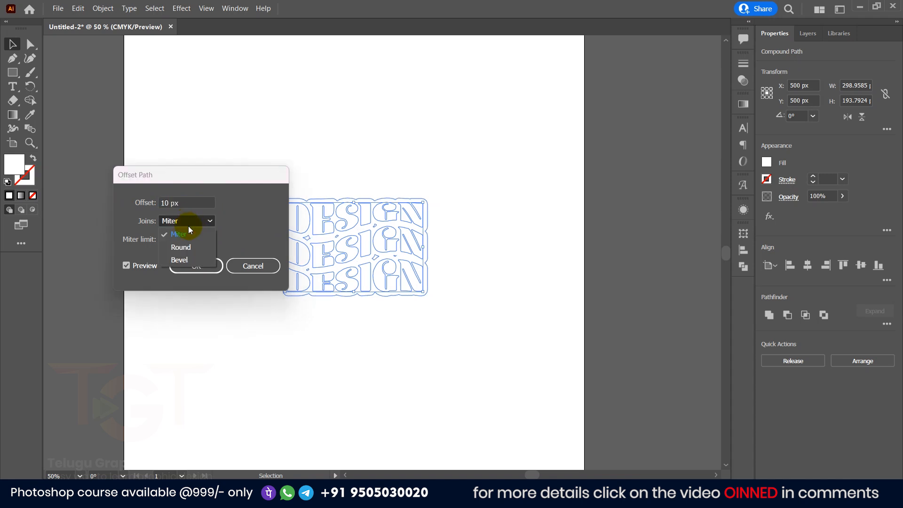
click(179, 235)
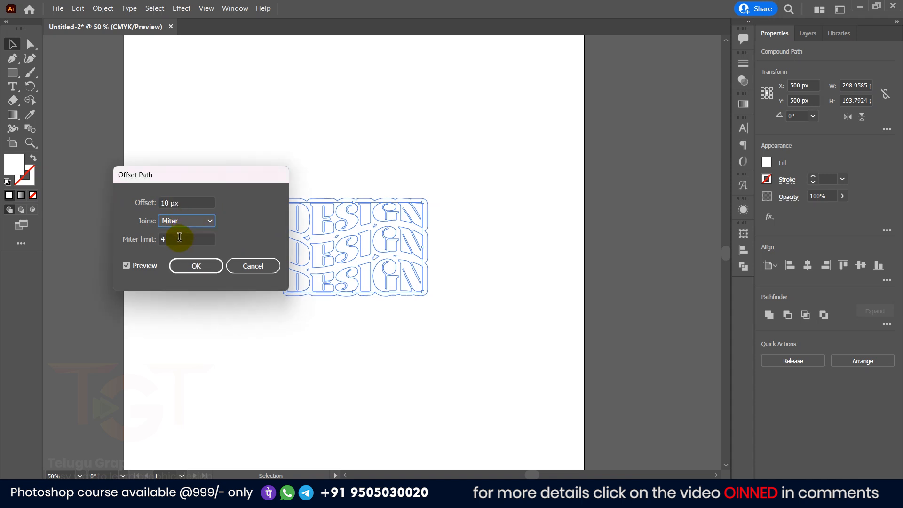
click(179, 240)
click(171, 238)
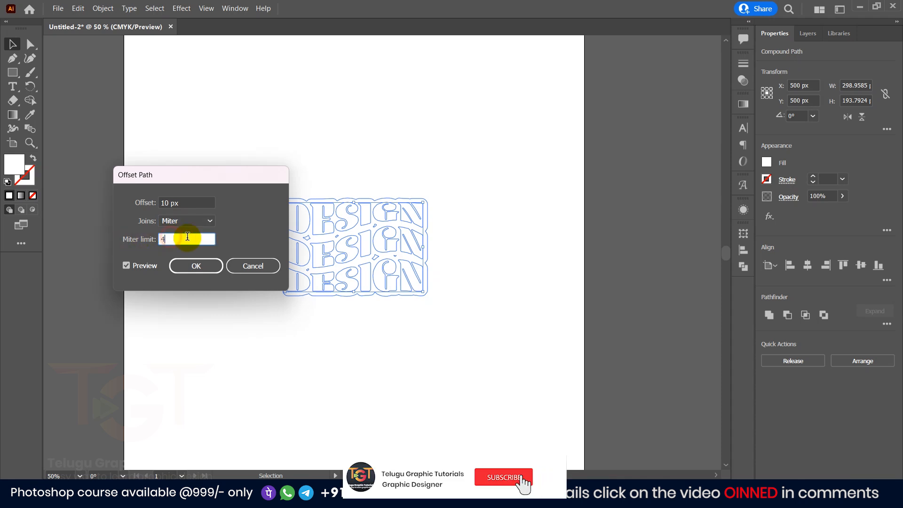
click(207, 267)
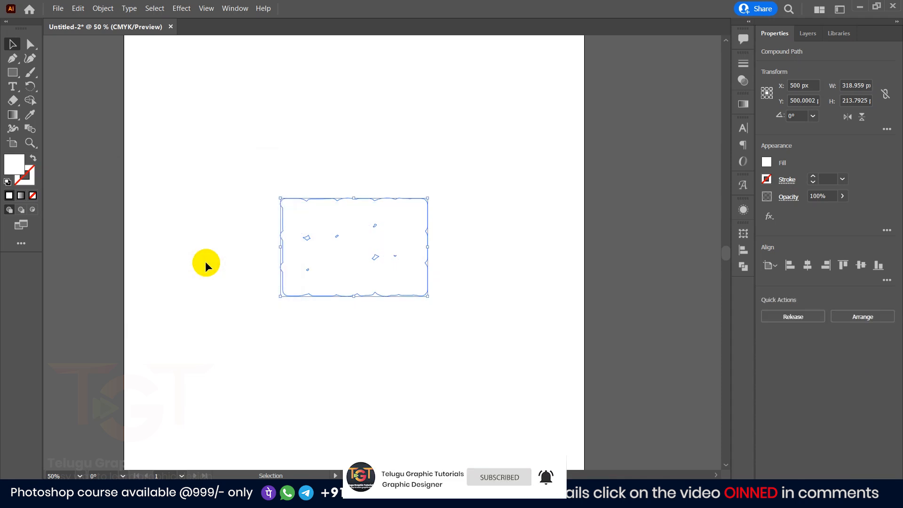
- Fill the offset shape behind the white DESIGN lettering with black
click(775, 164)
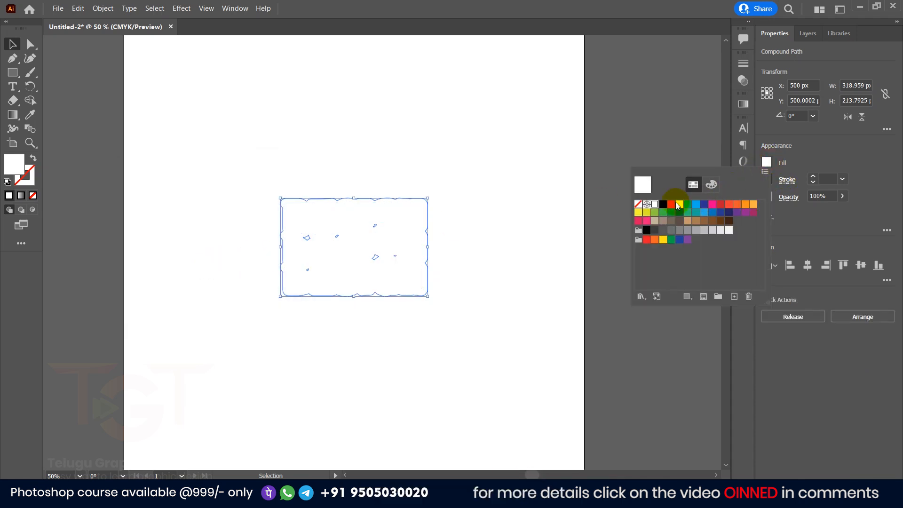
click(663, 207)
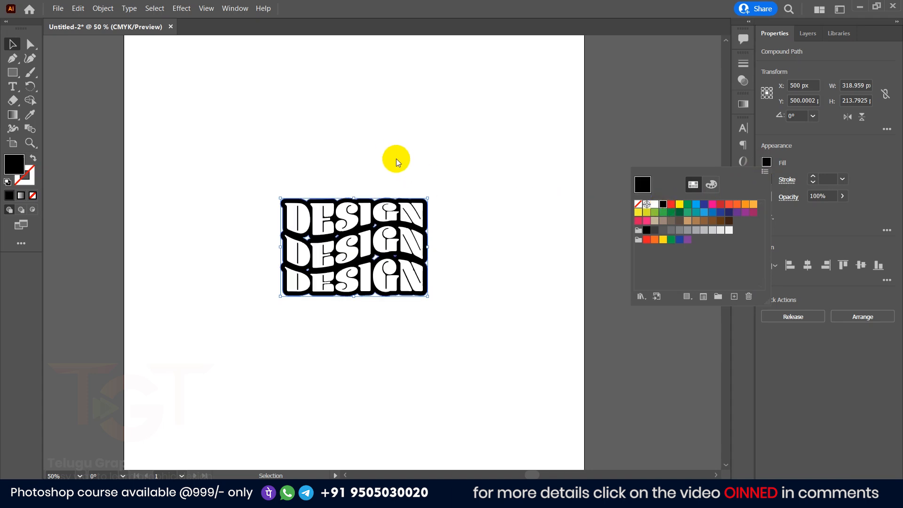
scroll(346, 193, up, 1)
drag(348, 177, 375, 134)
click(457, 127)
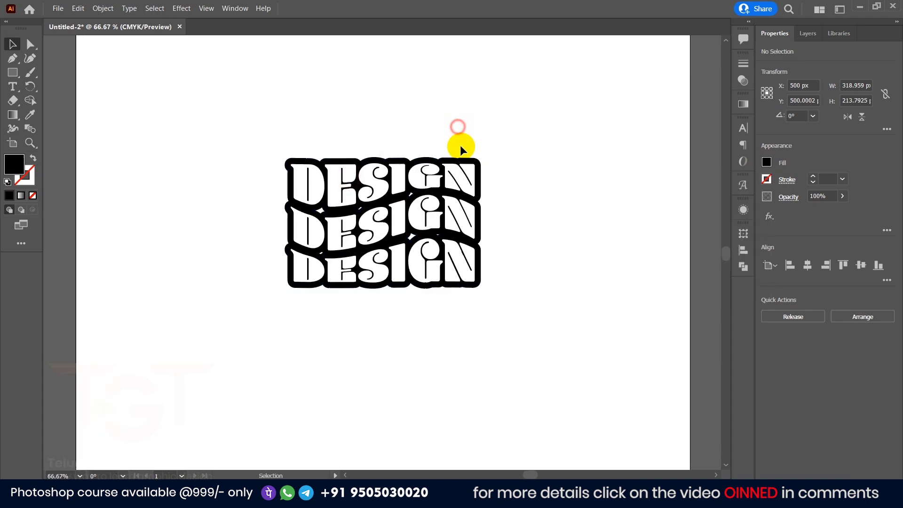
- Duplicate the black offset shape in place behind the white lettering and move the copy about 90 px to the left
drag(470, 158, 393, 117)
key(ctrl+z)
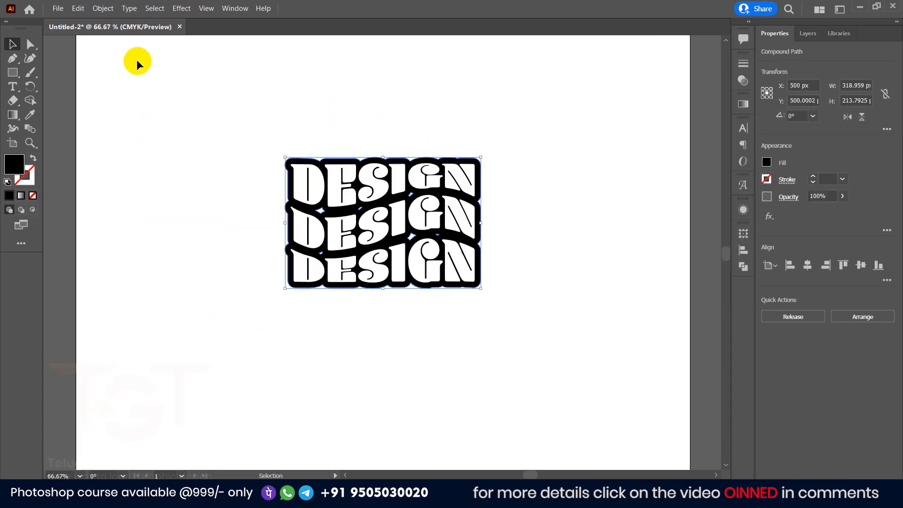
click(78, 8)
click(94, 63)
click(78, 9)
click(108, 88)
click(353, 128)
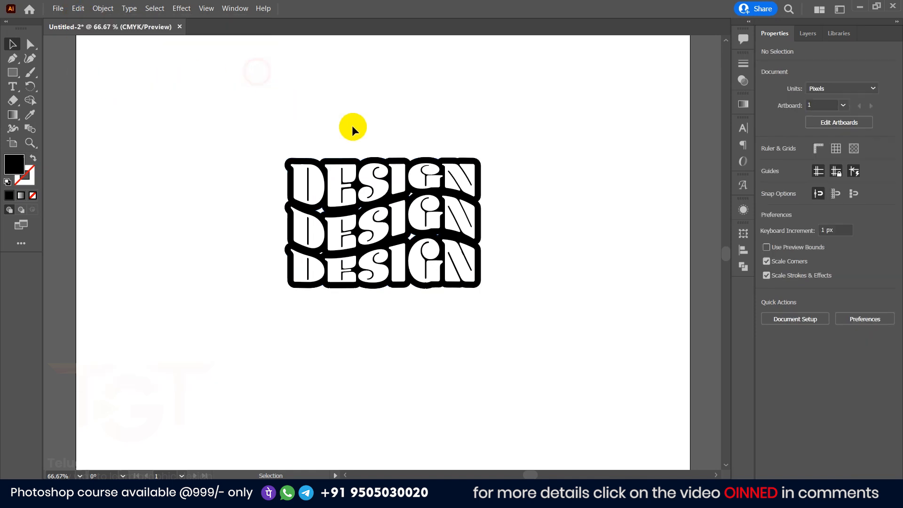
drag(396, 158, 345, 160)
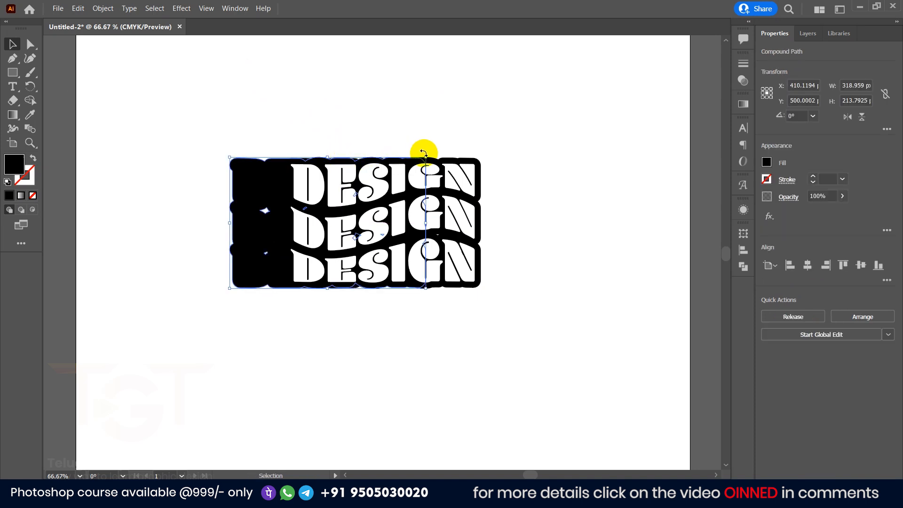
- Scale the black duplicate down proportionally toward its lower-left corner to about three quarters of its size and move it slightly right
scroll(428, 156, up, 3)
scroll(425, 159, down, 3)
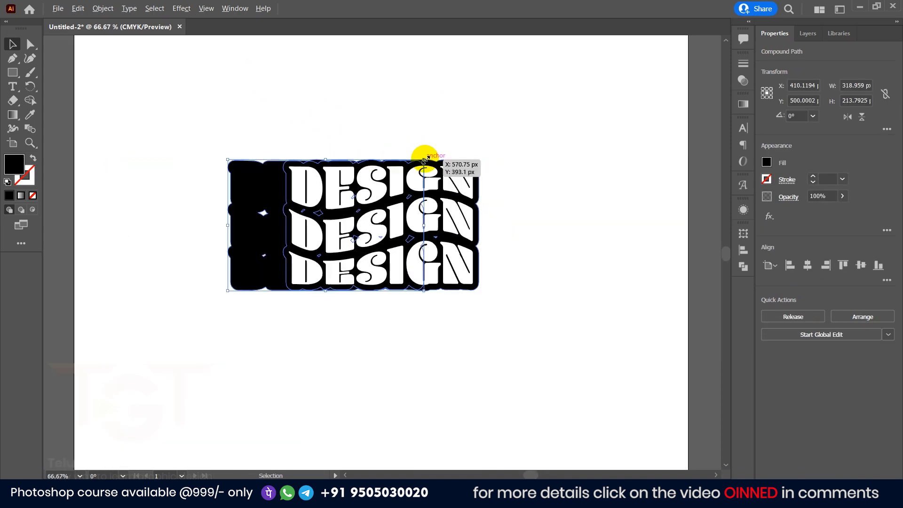
drag(425, 155, 396, 183)
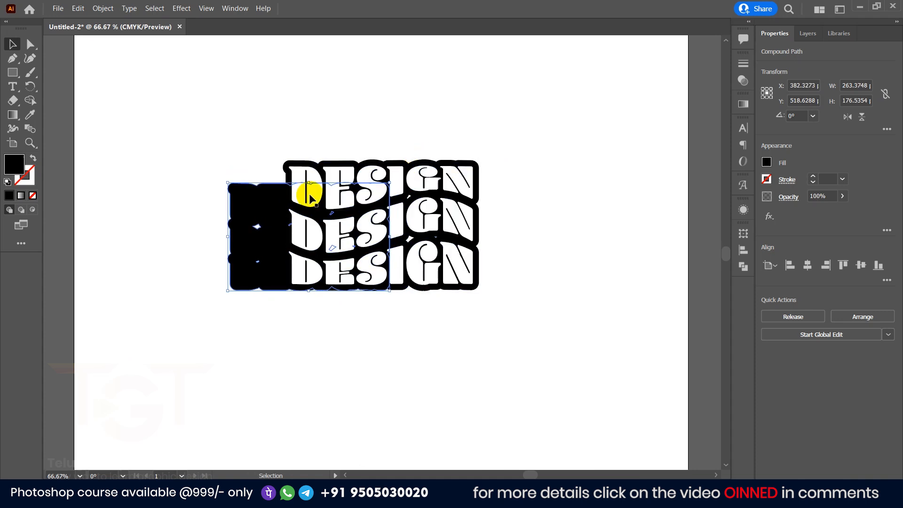
drag(390, 183, 377, 191)
drag(262, 203, 265, 204)
click(225, 194)
- Select the small black copy and the black outline shape, and set the blend options to Specified Steps of 100
scroll(241, 202, up, 1)
key(super)
click(286, 146)
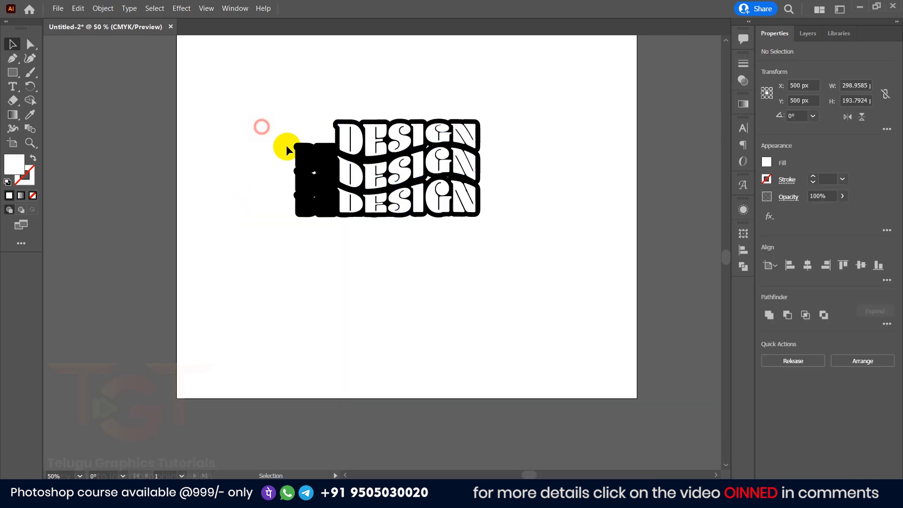
click(297, 151)
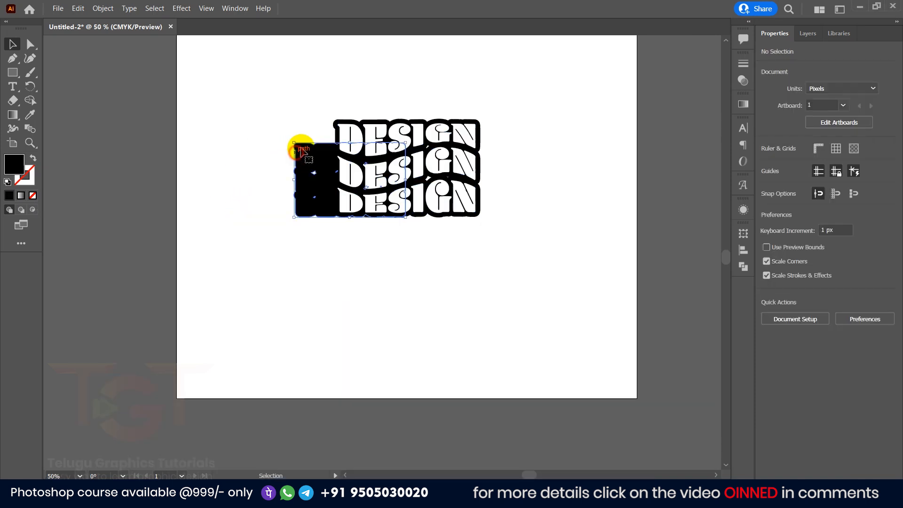
shift+click(339, 122)
drag(343, 121, 288, 101)
key(ctrl+z)
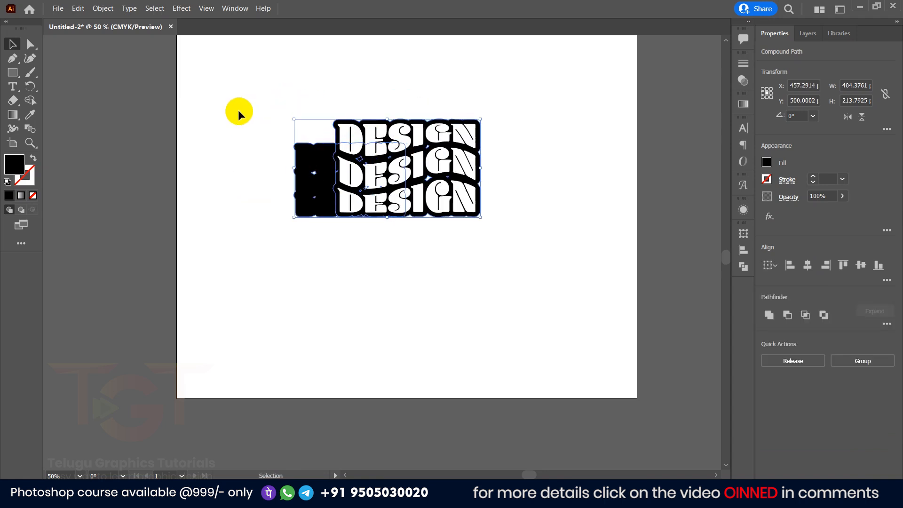
click(105, 9)
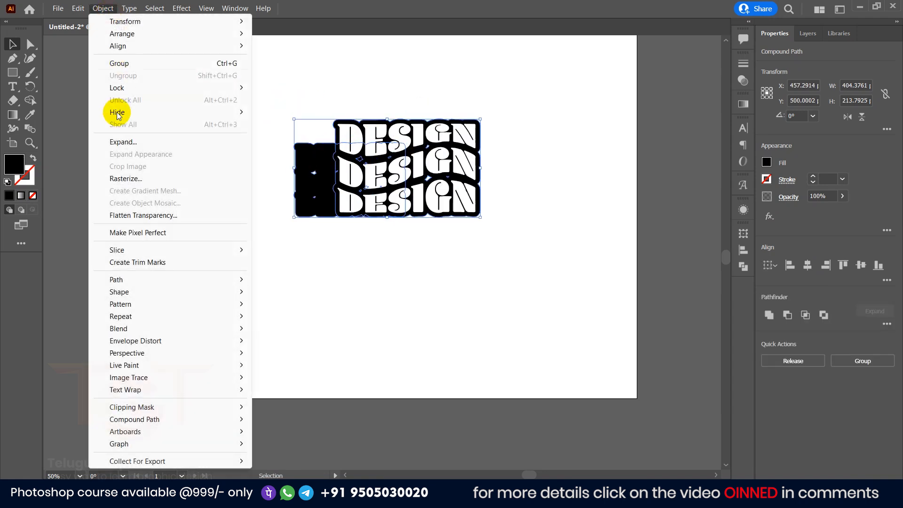
mouse_move(120, 328)
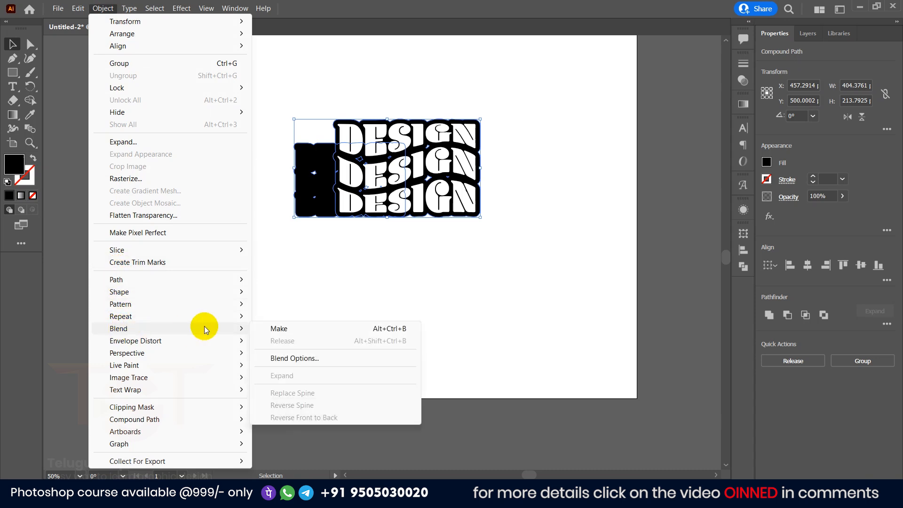
click(293, 359)
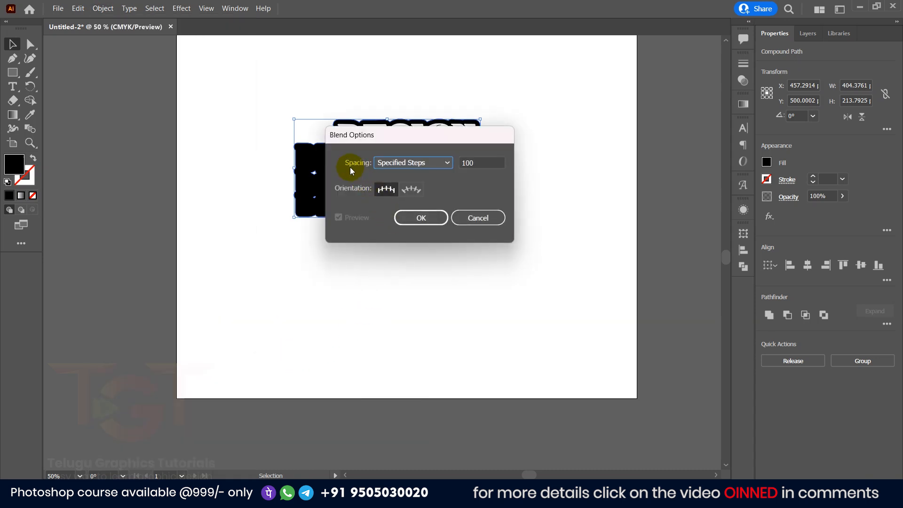
click(406, 166)
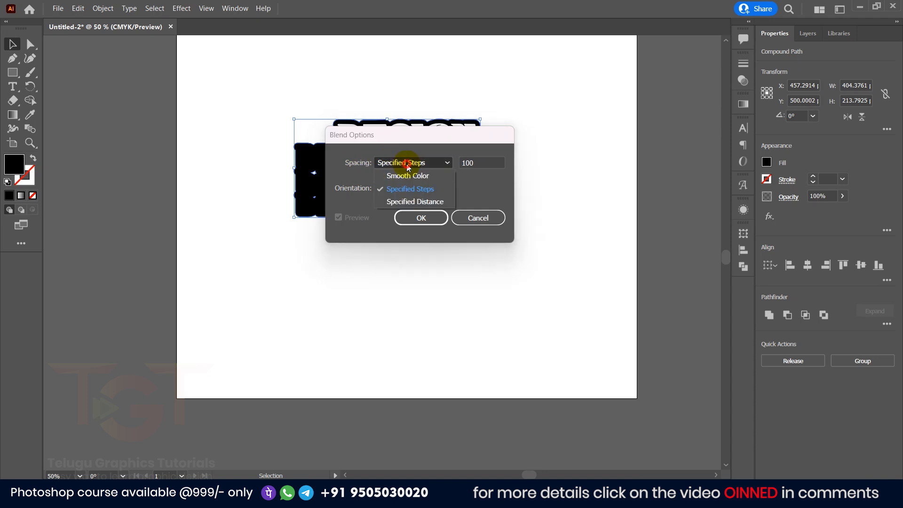
click(427, 190)
click(484, 162)
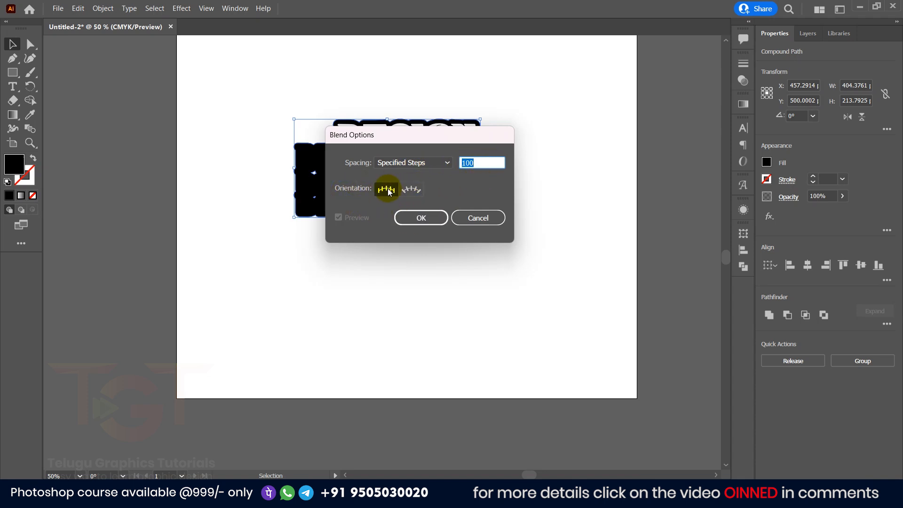
click(419, 218)
- Make a blend between the small black copy and the black outline shape to form an extruded block
click(104, 10)
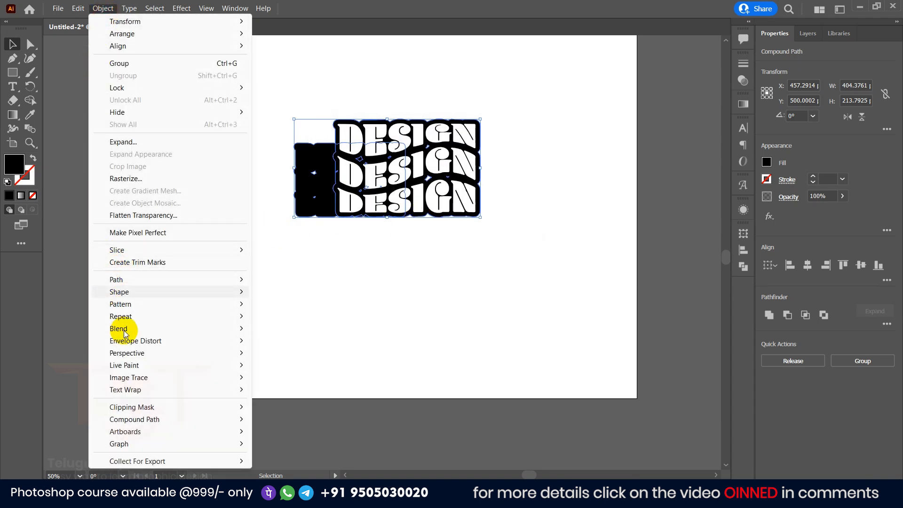
mouse_move(123, 328)
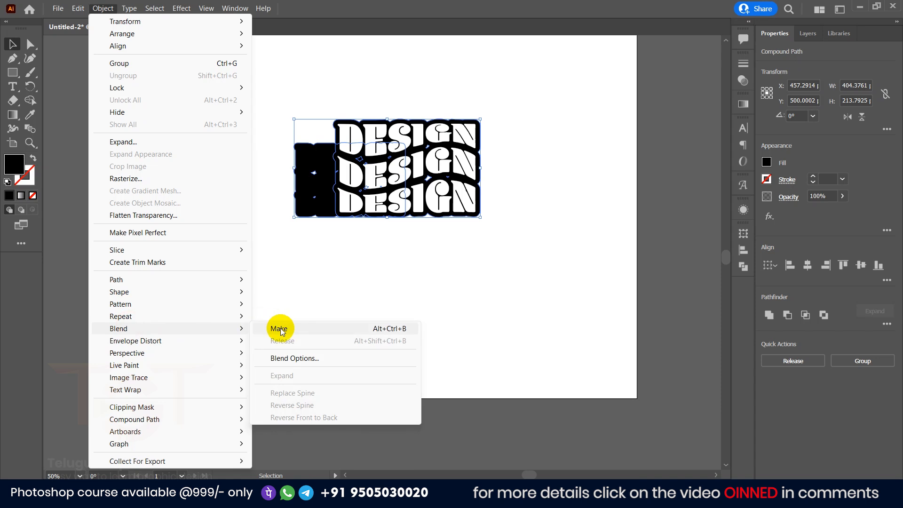
click(282, 330)
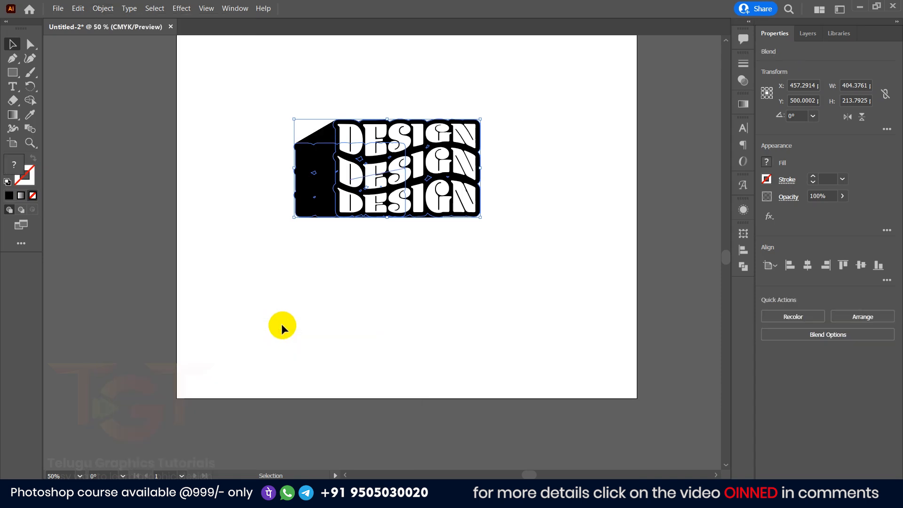
click(262, 125)
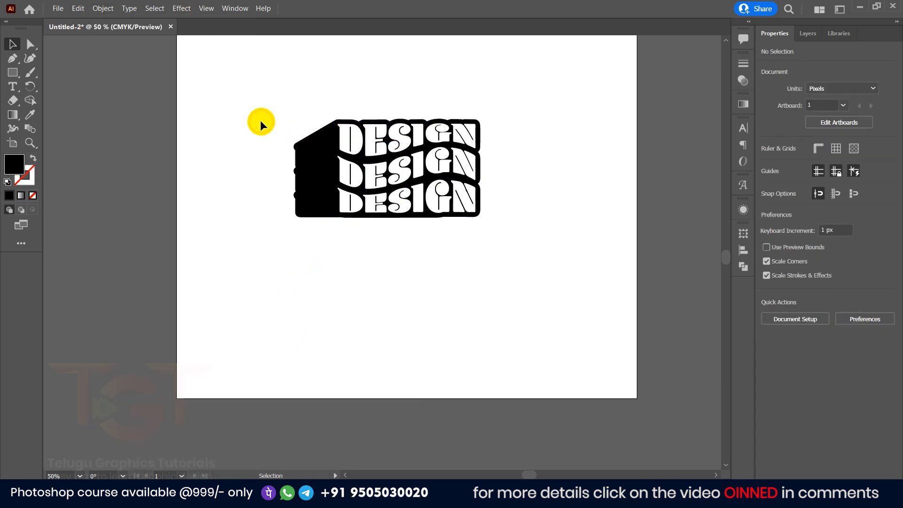
- Expand the black blend with Object and Fill enabled
click(305, 146)
click(103, 8)
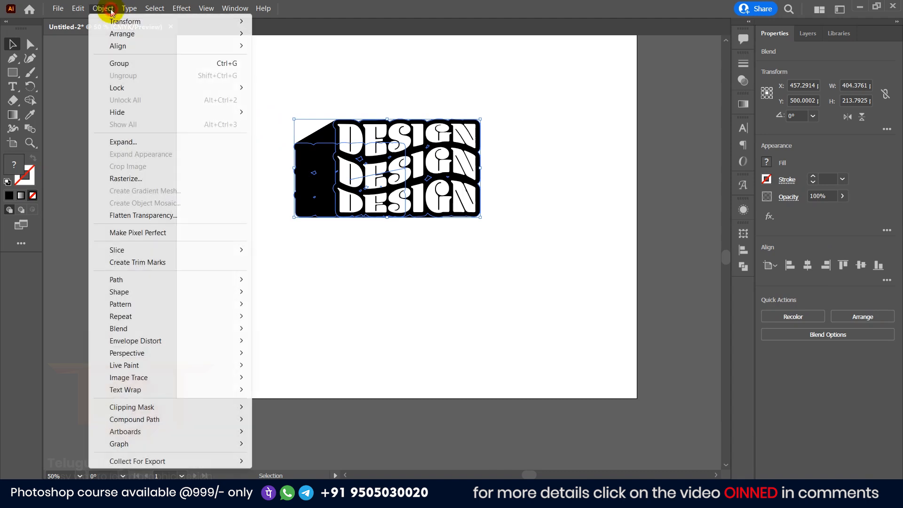
click(123, 142)
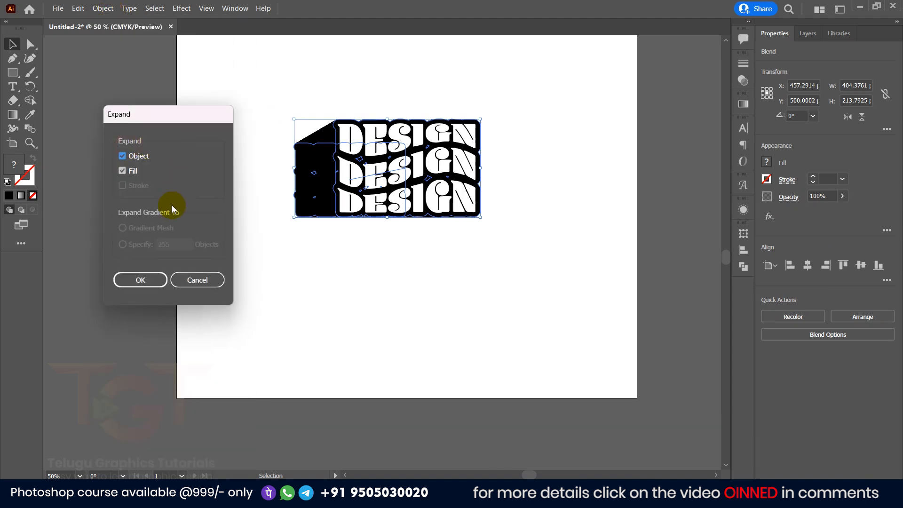
click(148, 278)
click(247, 249)
- Select the white DESIGN lettering and give its fill the linear white-to-black gradient
key(ctrl+=)
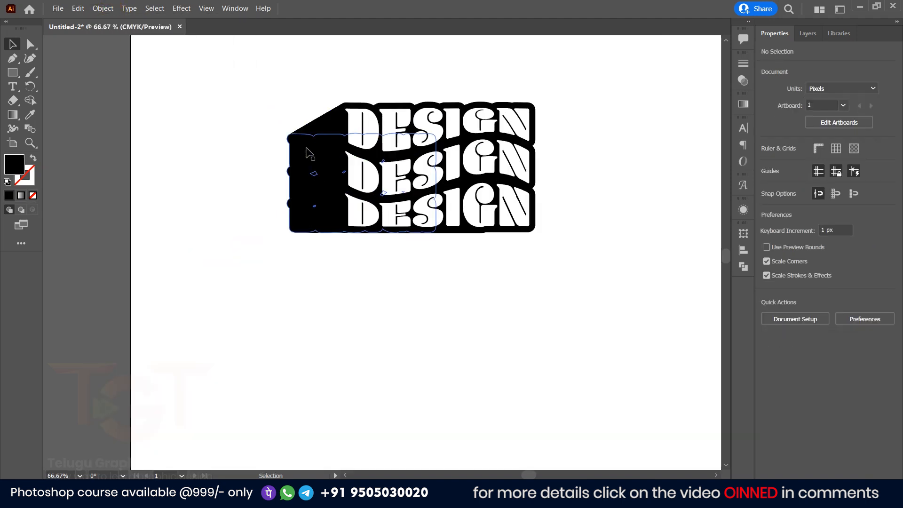
drag(235, 137, 192, 186)
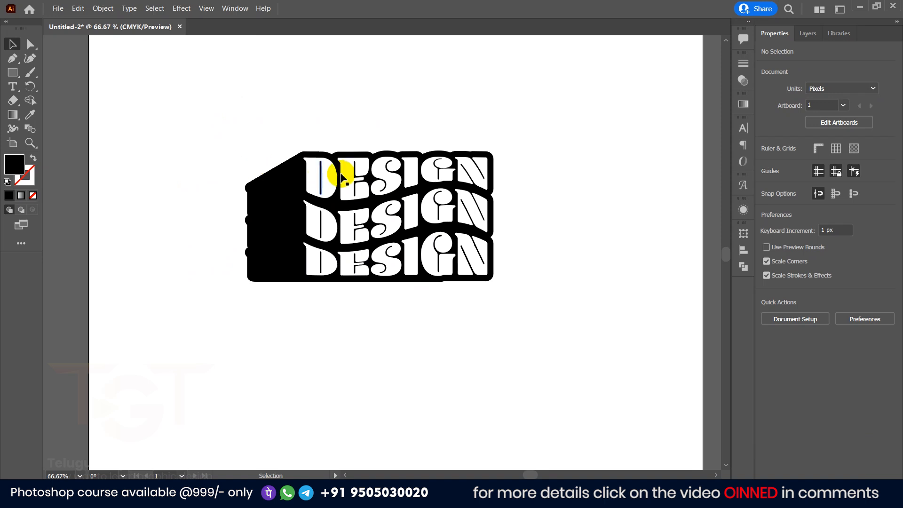
scroll(335, 177, up, 2)
drag(370, 184, 299, 162)
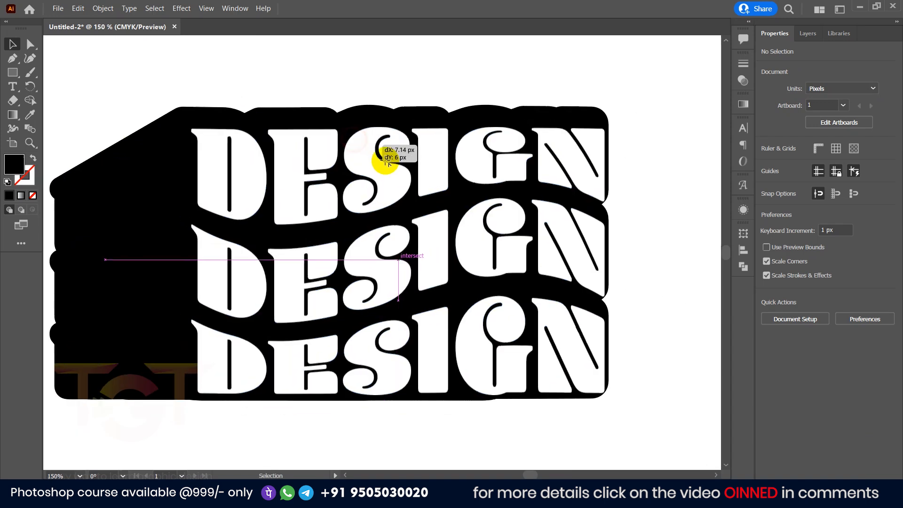
click(391, 167)
scroll(391, 167, down, 2)
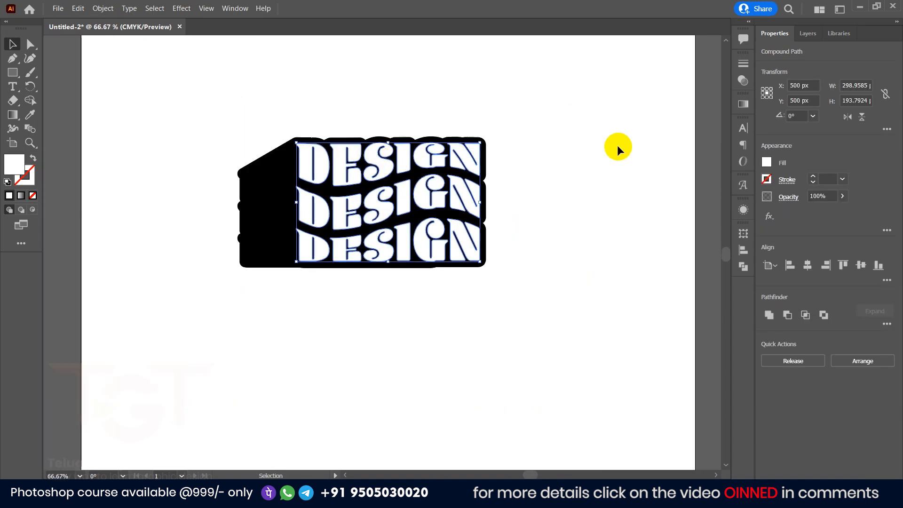
click(743, 104)
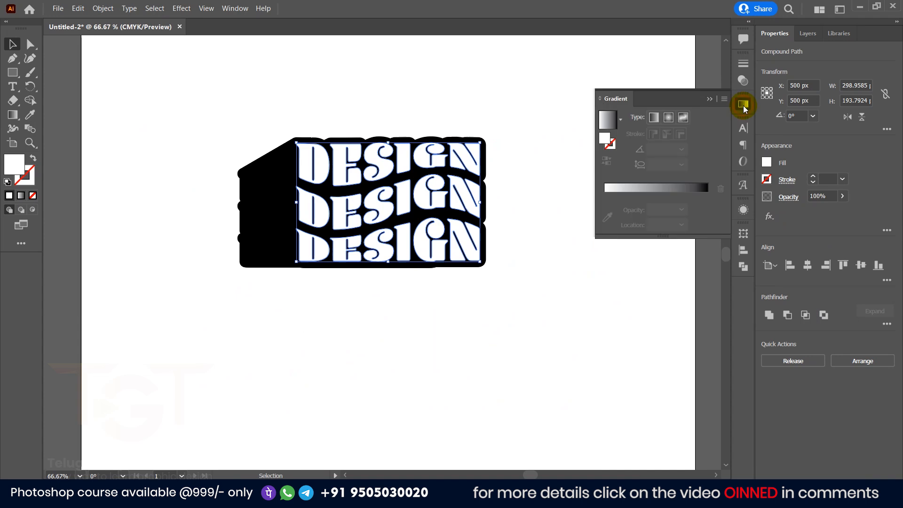
click(604, 129)
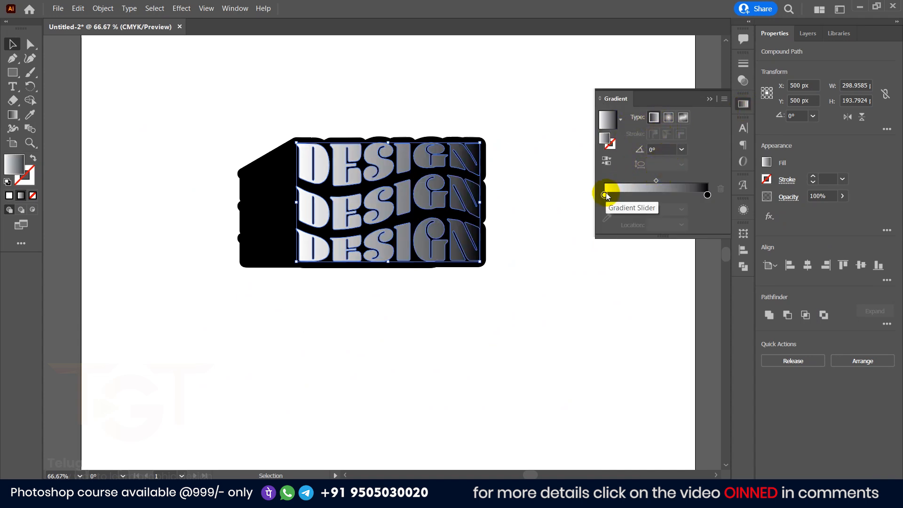
- Color the lettering gradient's start stop red-orange (C=0 M=90 Y=85 K=0) and its end stop yellow
double_click(605, 195)
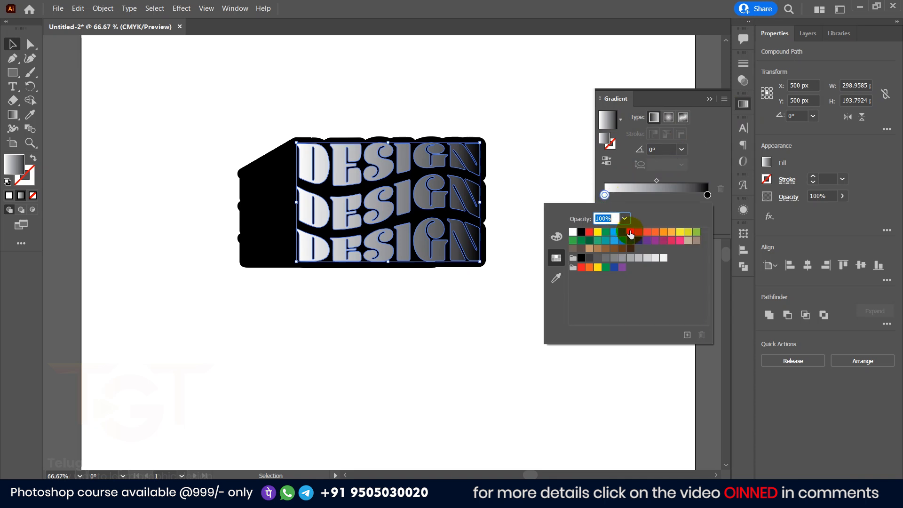
click(647, 232)
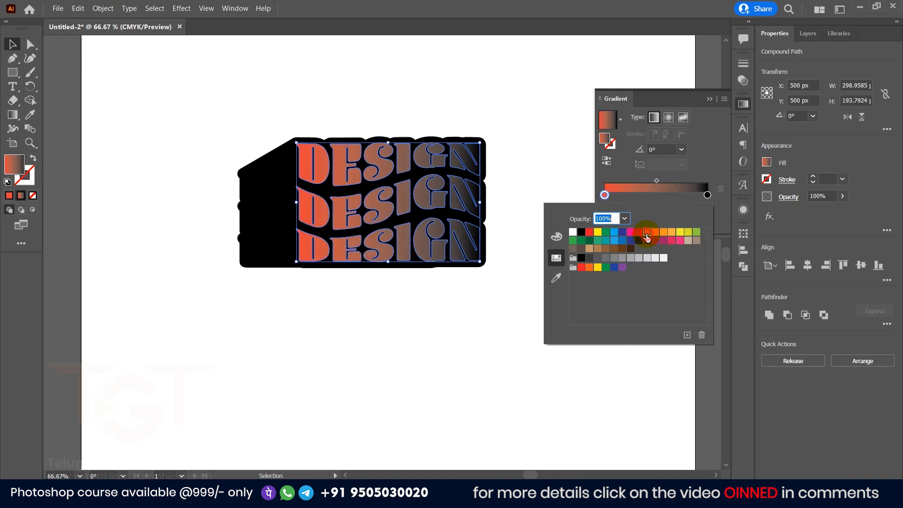
click(707, 195)
double_click(707, 195)
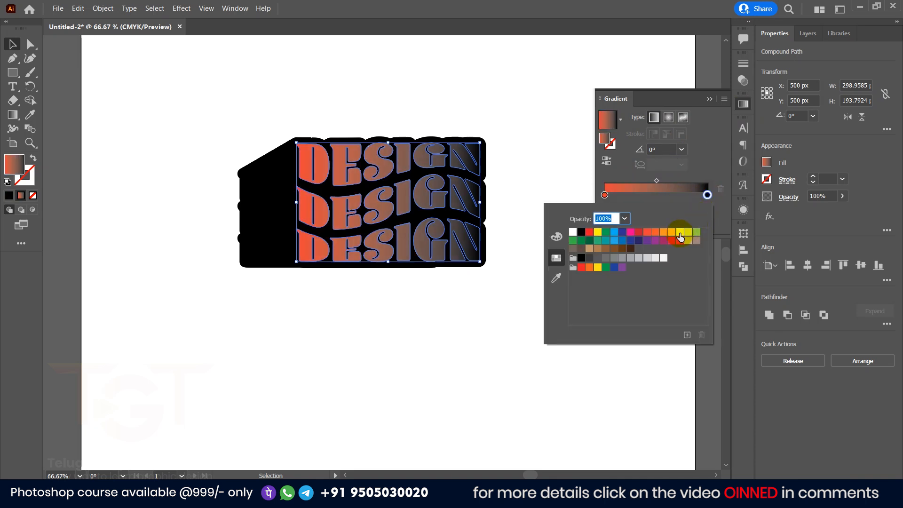
click(681, 233)
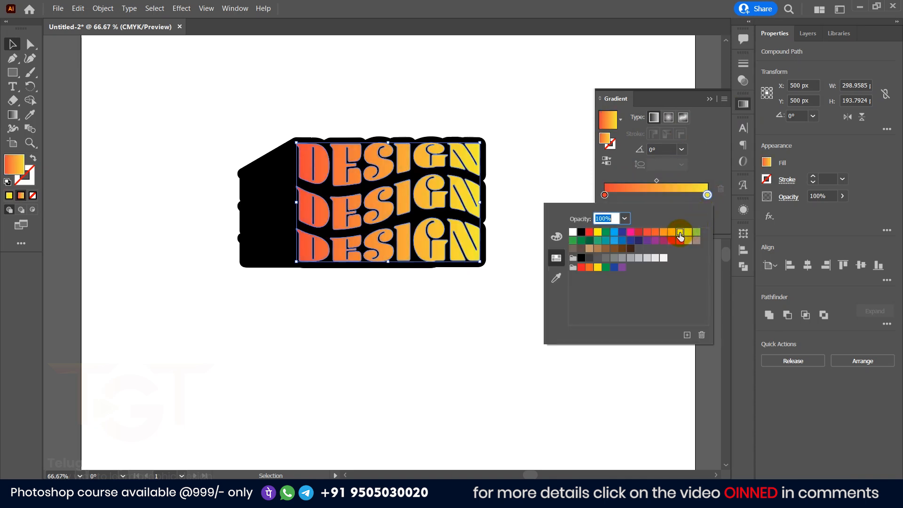
- Add a stop midway along the lettering's gradient, color it light orange after trying other swatches, and close the gradient settings
click(659, 197)
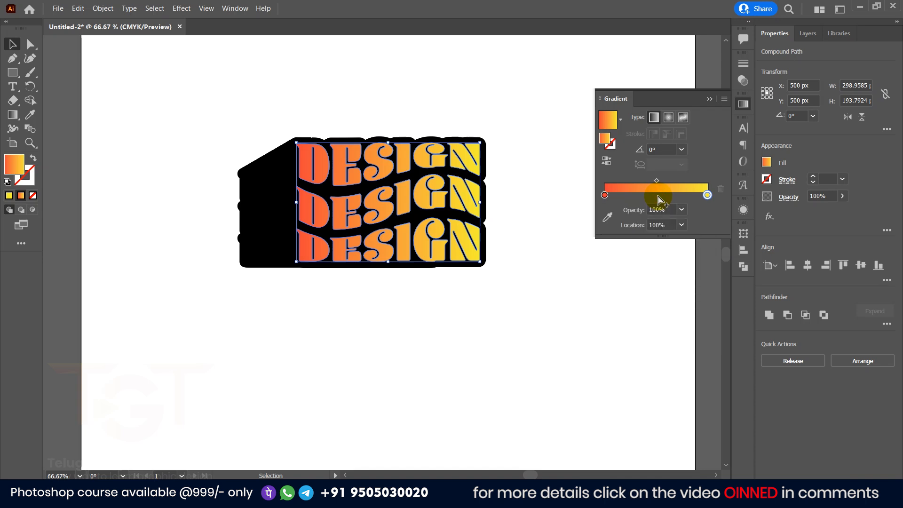
double_click(658, 194)
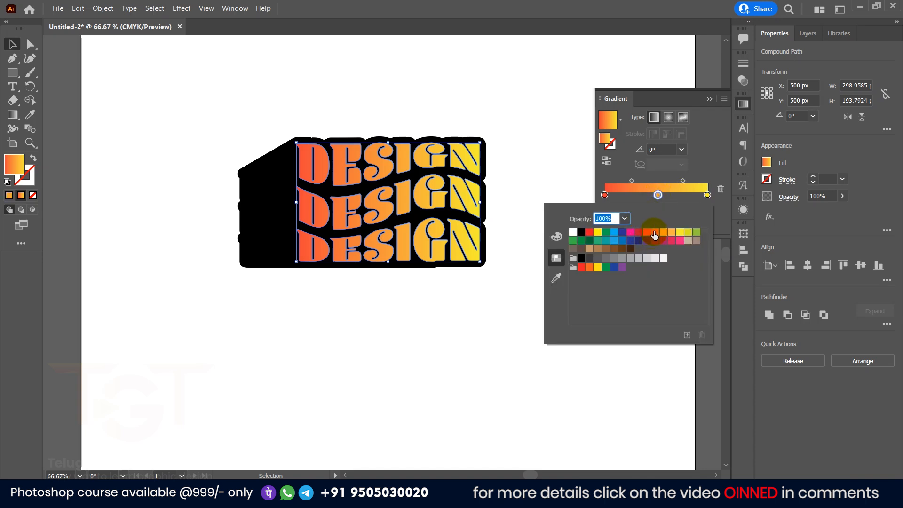
click(655, 232)
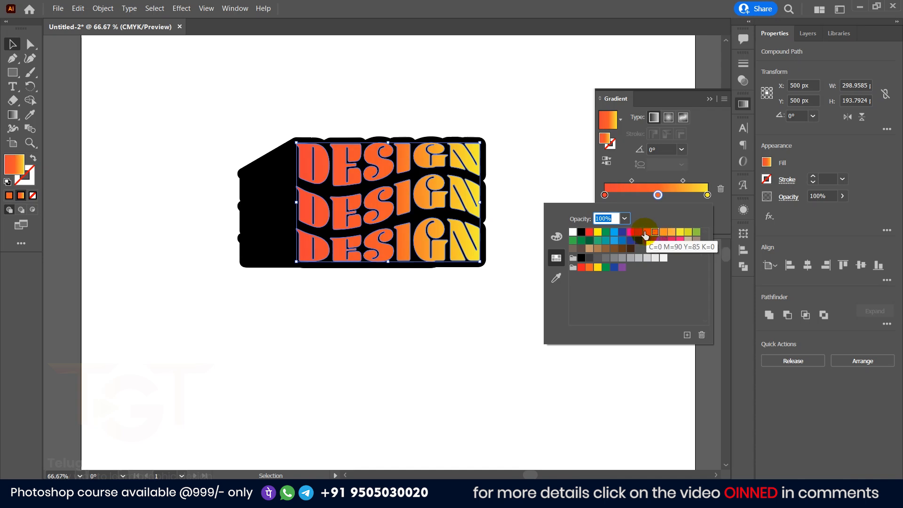
click(638, 232)
click(654, 233)
click(696, 232)
click(672, 233)
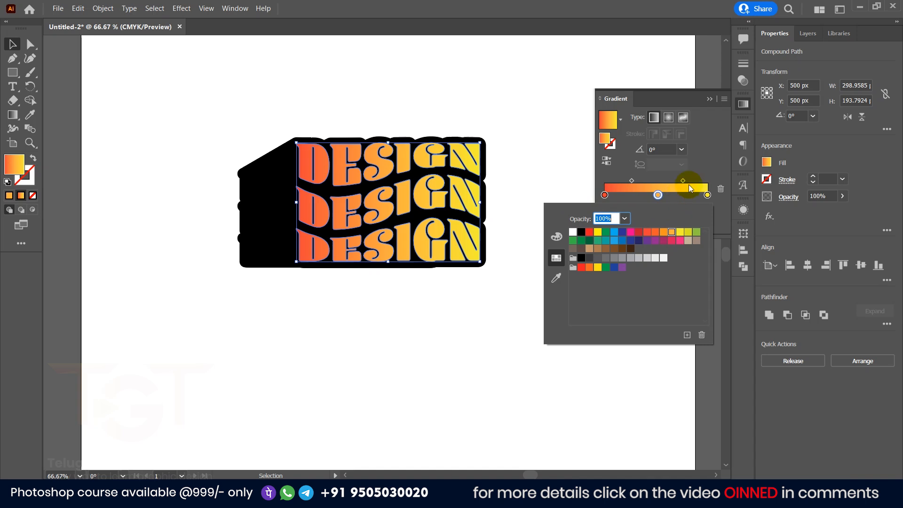
click(709, 164)
- Select the expanded black extrusion group and unite its shapes into one with Pathfinder
click(208, 186)
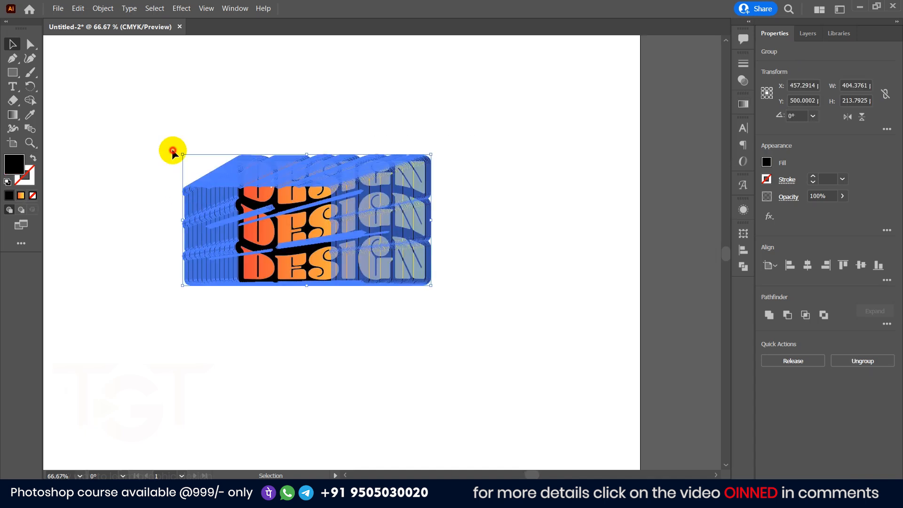
click(173, 150)
scroll(215, 195, up, 1)
click(217, 194)
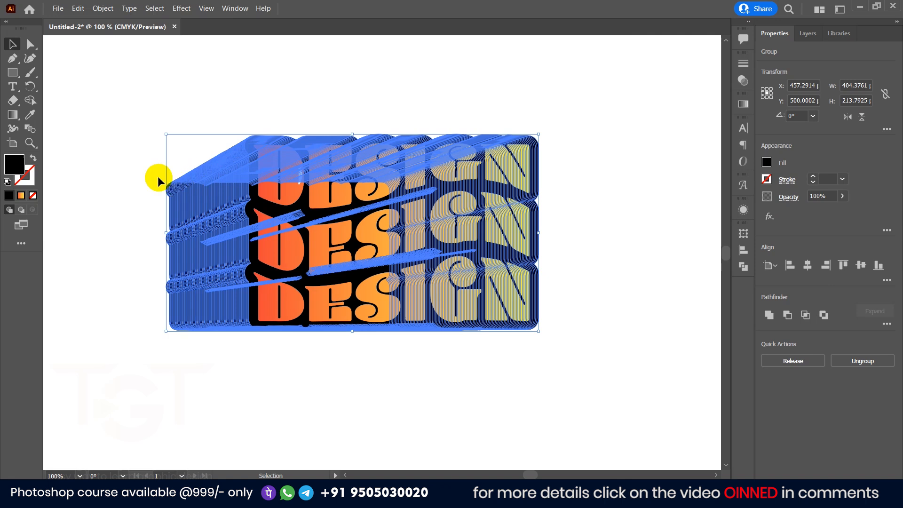
click(172, 185)
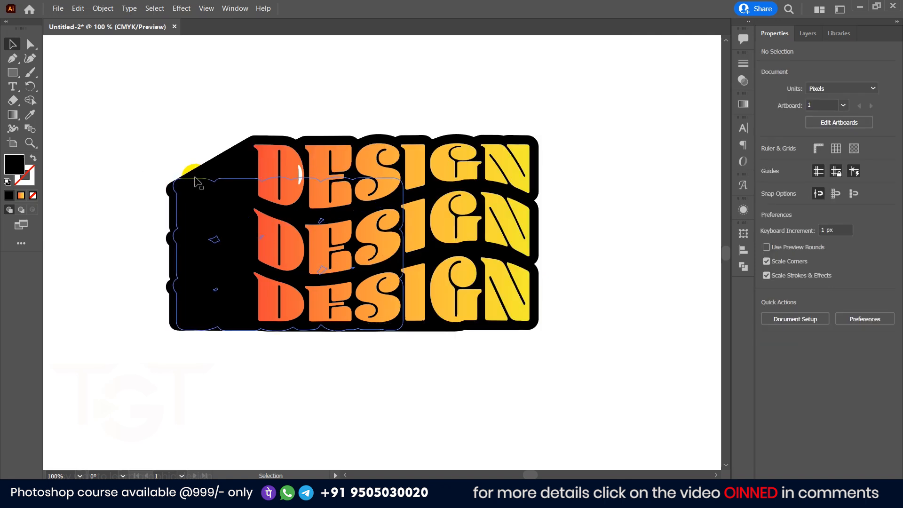
click(194, 180)
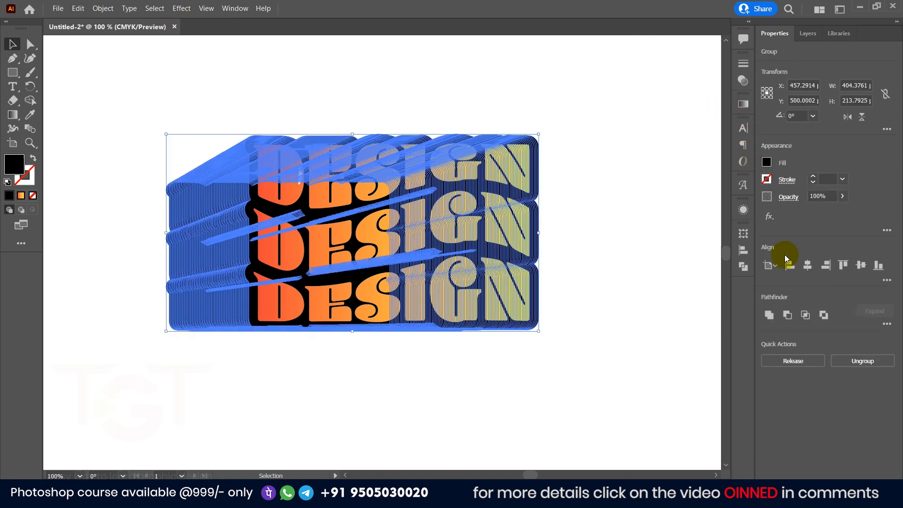
click(769, 315)
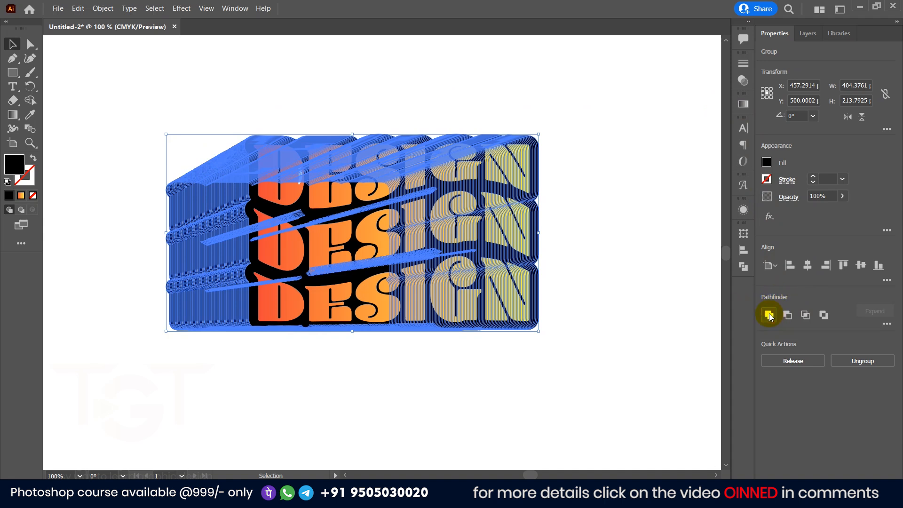
- Draw a short open S-curved path along the middle of the top-row S with the Pen tool, reworking its middle and end anchors
click(648, 296)
ctrl+click(322, 178)
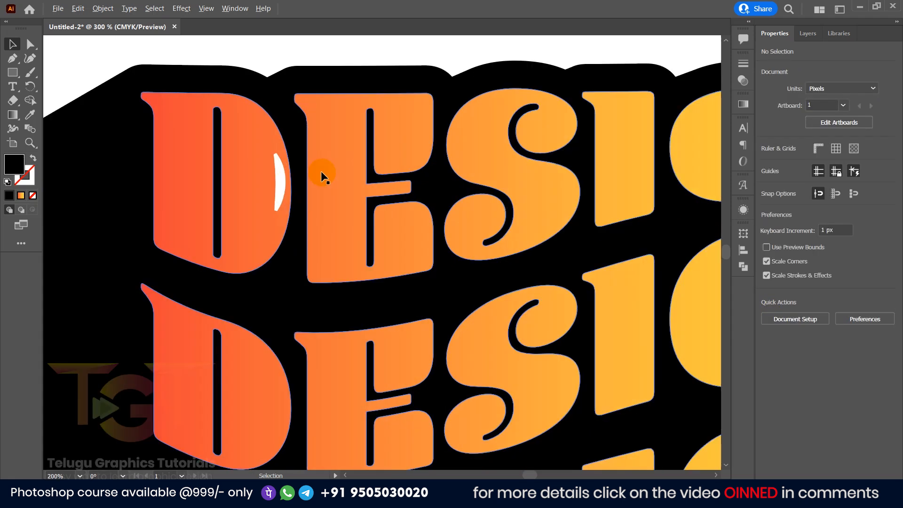
drag(385, 167, 336, 194)
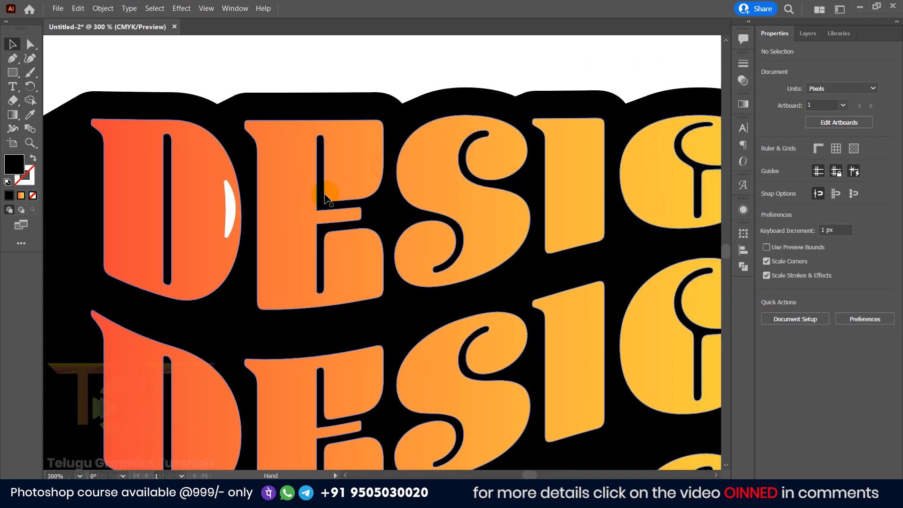
click(13, 58)
ctrl+click(448, 190)
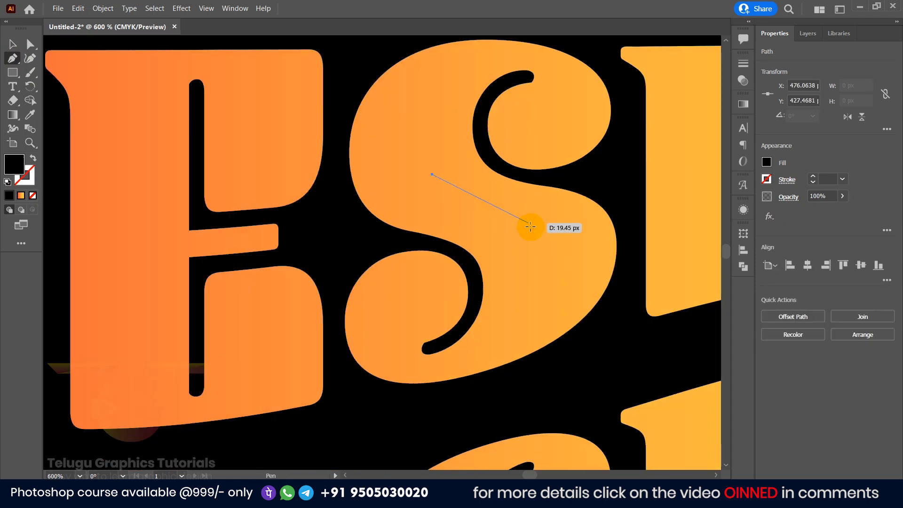
click(481, 207)
drag(522, 236, 520, 251)
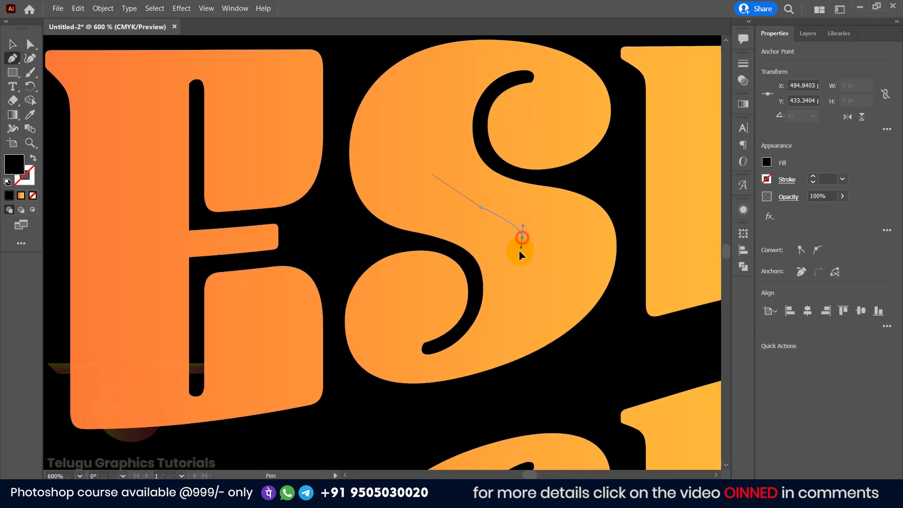
key(ctrl+z)
key(ctrl+z)
drag(470, 201, 491, 204)
drag(508, 235, 509, 250)
- Give the path on the S the unfilled, thick white stroke of the D's highlight by sampling it with the Eyedropper
click(22, 55)
click(14, 43)
scroll(308, 169, down, 2)
drag(211, 177, 319, 184)
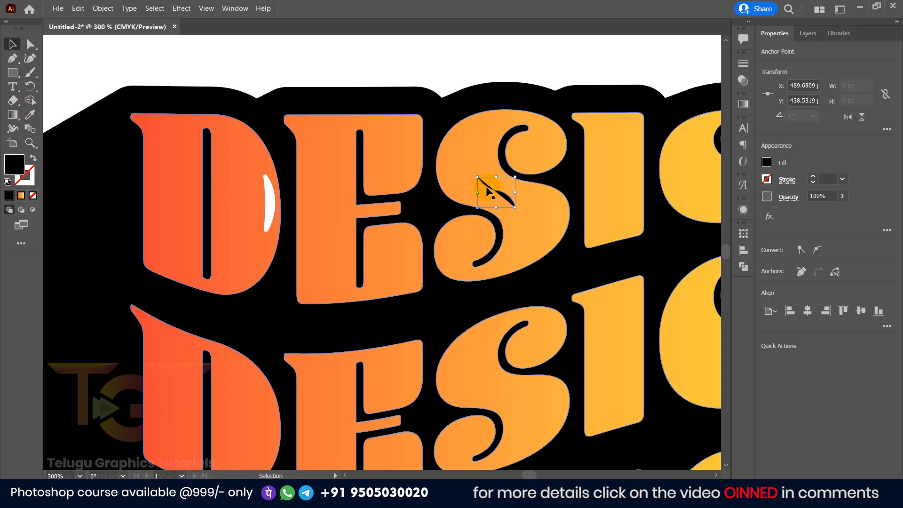
click(30, 114)
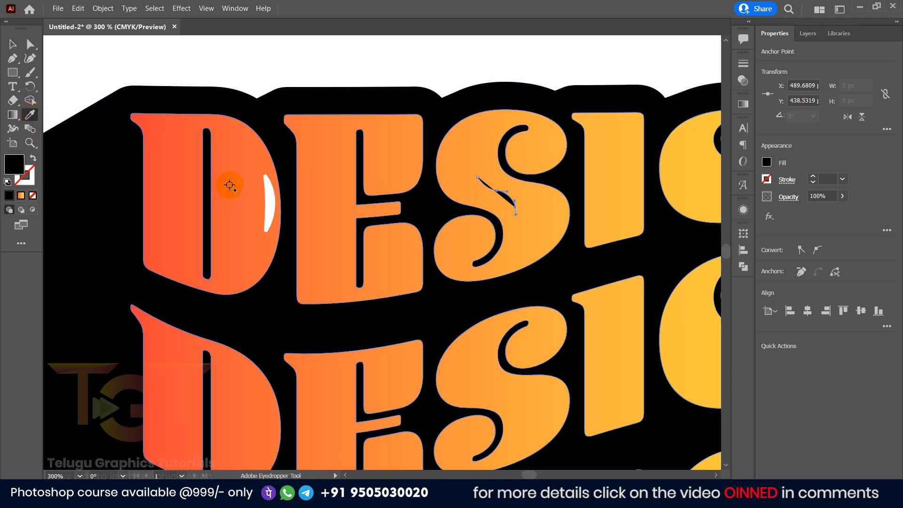
click(265, 199)
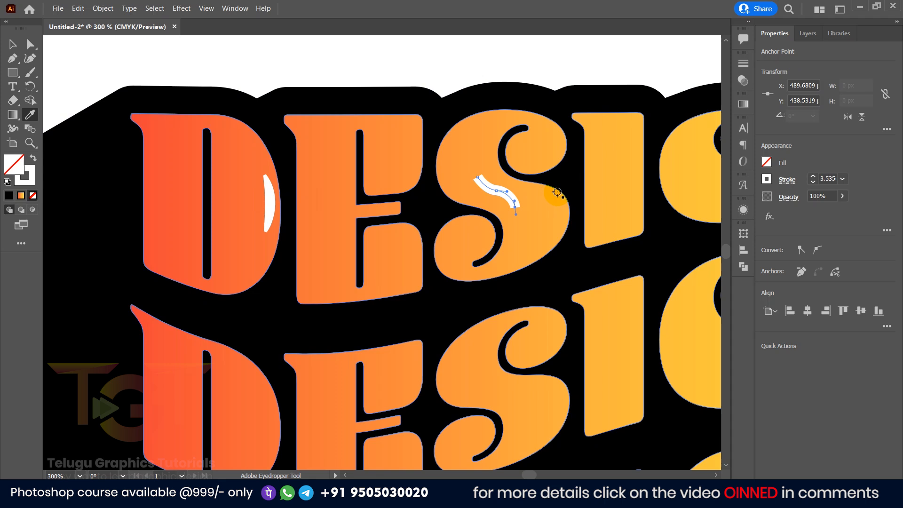
click(12, 44)
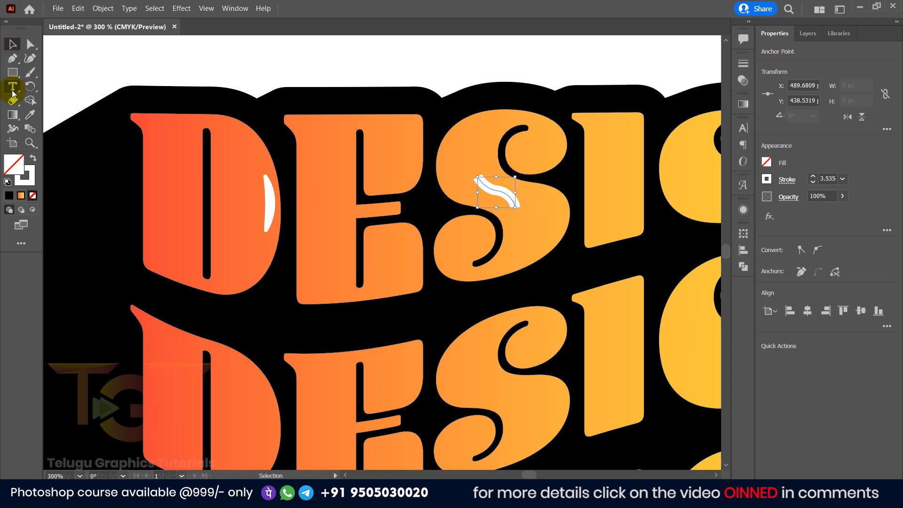
- Taper both ends of the S's white stroke to points with the Width tool and deselect it
click(14, 128)
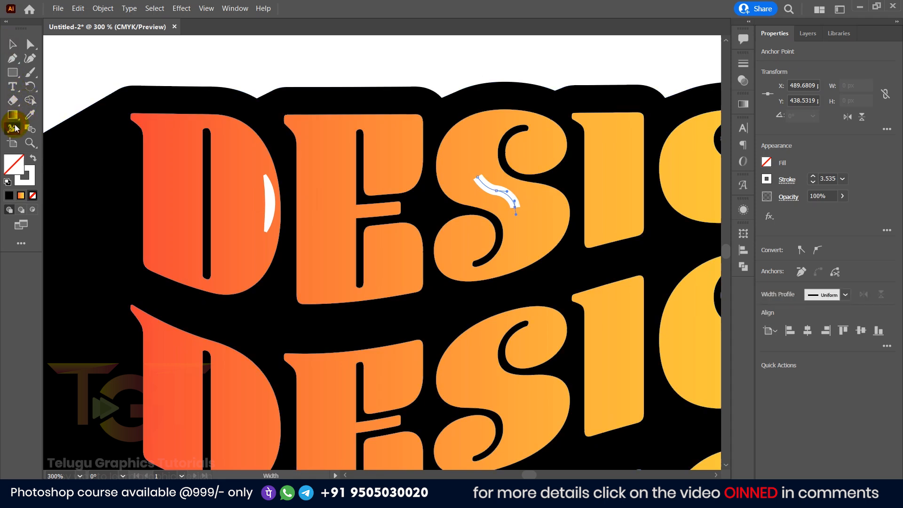
scroll(486, 169, up, 3)
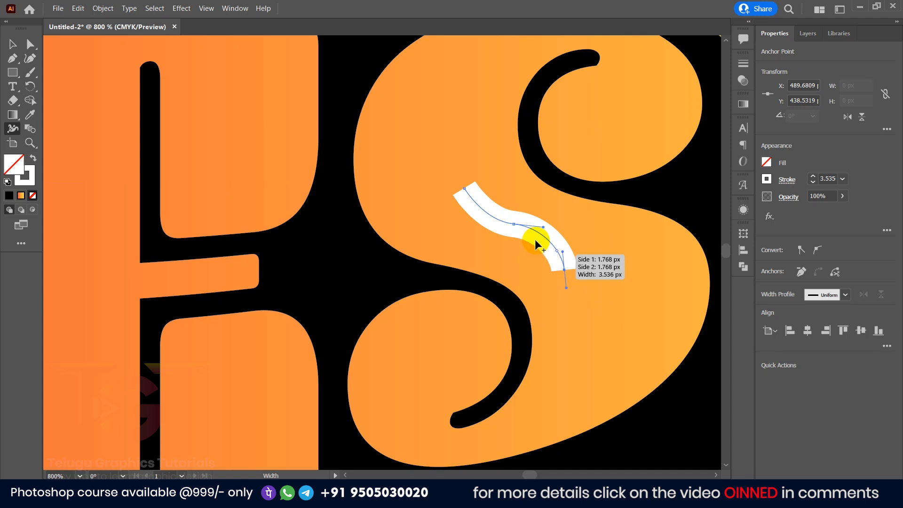
mouse_move(565, 268)
mouse_down()
mouse_move(575, 264)
mouse_move(563, 267)
mouse_up()
drag(473, 201, 450, 191)
scroll(449, 191, down, 6)
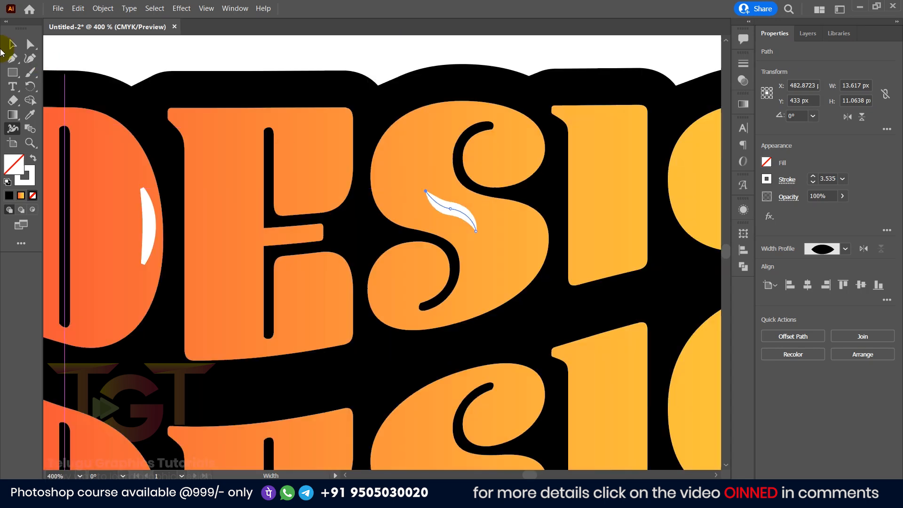
key(v)
click(270, 79)
- Draw a straight vertical white line about 14 px tall inside the top-row I with the Pen tool
scroll(270, 79, down, 2)
scroll(285, 92, up, 2)
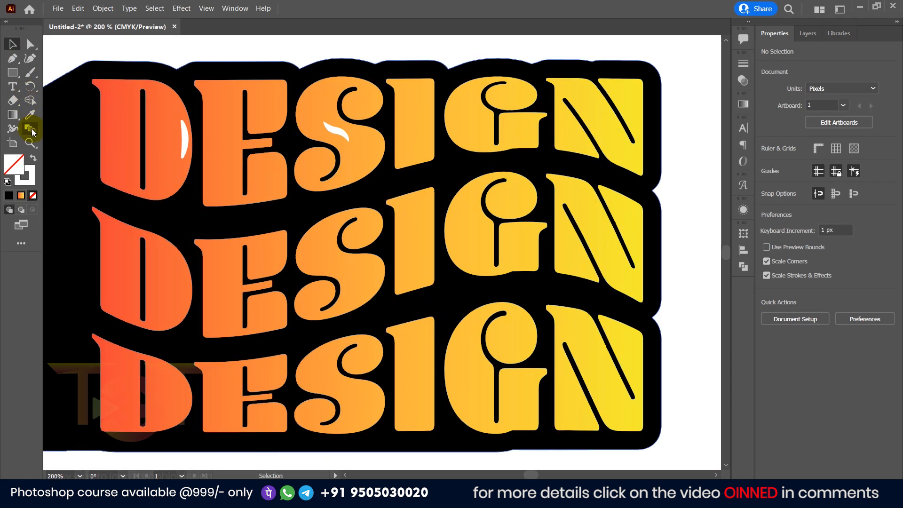
click(12, 59)
scroll(456, 165, up, 1)
click(392, 71)
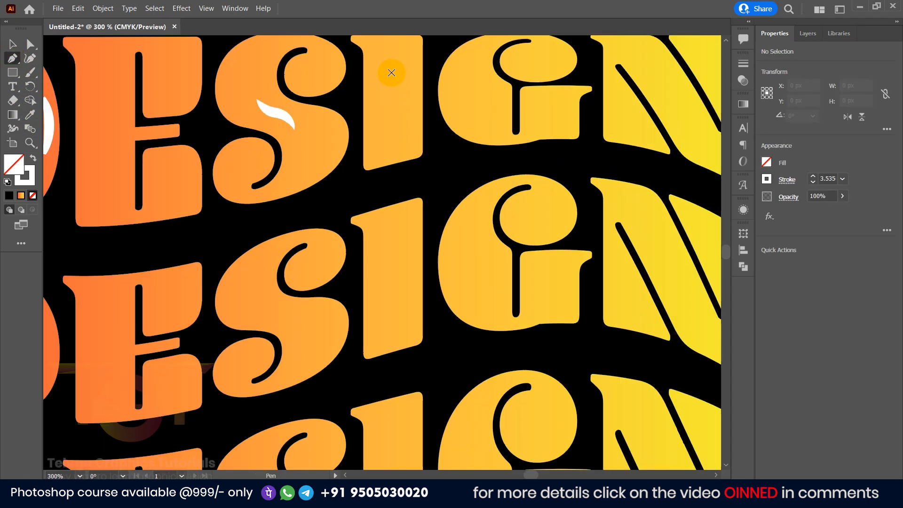
click(392, 110)
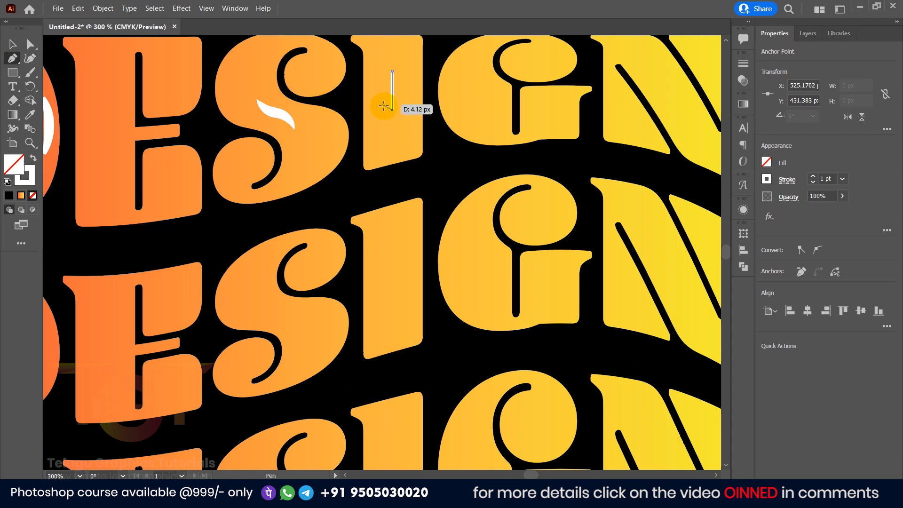
scroll(393, 112, up, 2)
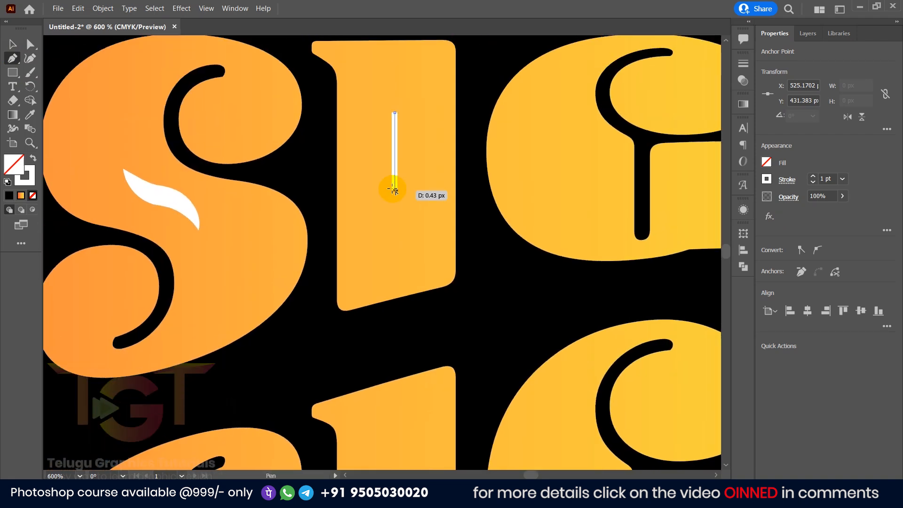
- Shape the line on the I into a highlight about 2.2 pt wide in the middle with pointed ends using the Width tool
click(13, 128)
drag(393, 148, 401, 151)
scroll(402, 154, up, 2)
key(ctrl+z)
scroll(402, 154, up, 1)
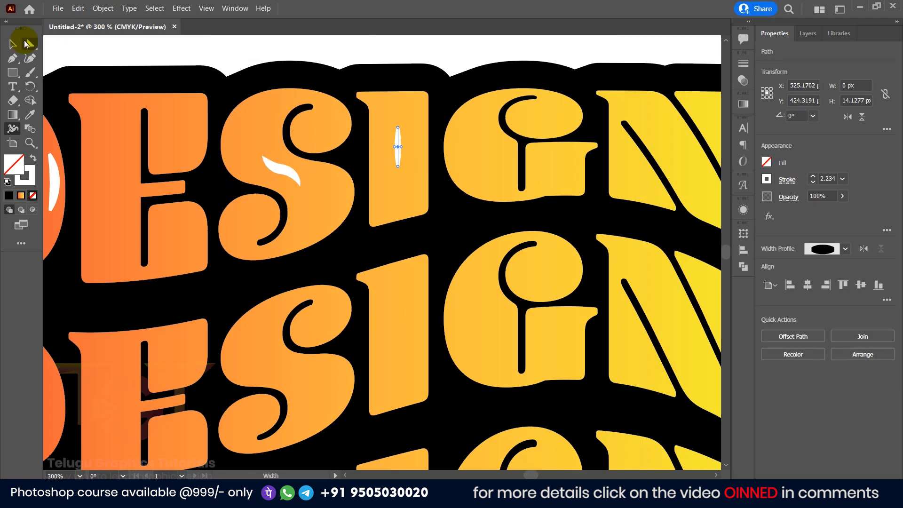
click(13, 43)
- Copy the D's curved highlight onto the top-row G and rotate it to follow the letter's outer left curve
scroll(360, 124, up, 1)
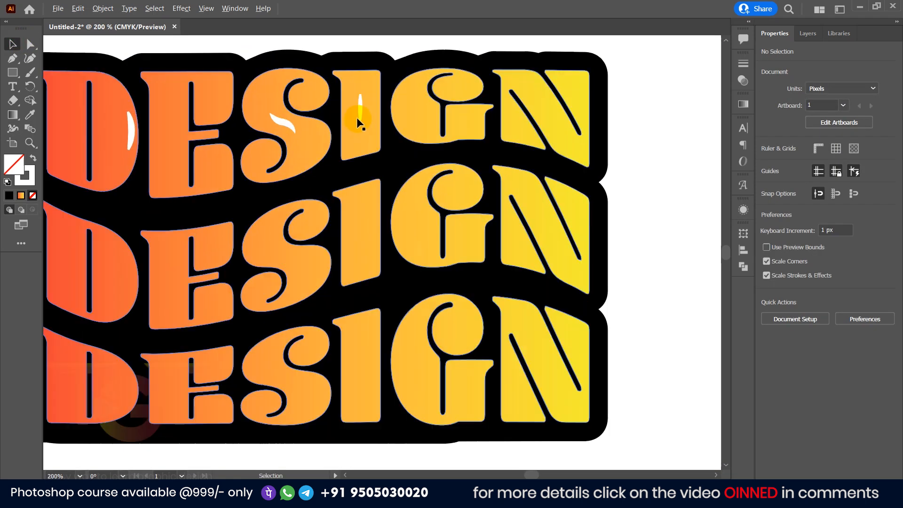
drag(288, 123, 453, 109)
key(ctrl+z)
drag(133, 130, 406, 115)
scroll(408, 119, up, 3)
drag(384, 167, 409, 168)
scroll(448, 112, down, 2)
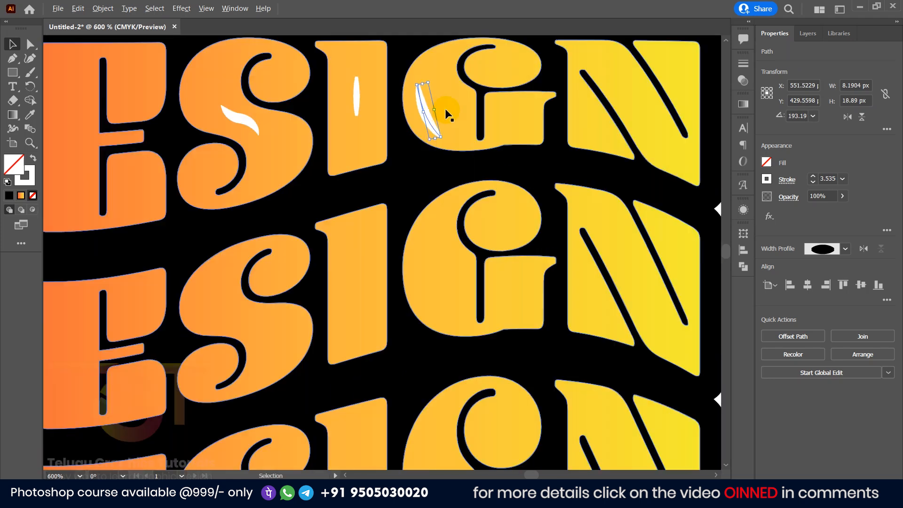
click(403, 65)
- Copy the I's highlight onto the top-row N and rotate it to 34.44° to lie between the letter's diagonal slits
scroll(368, 112, down, 2)
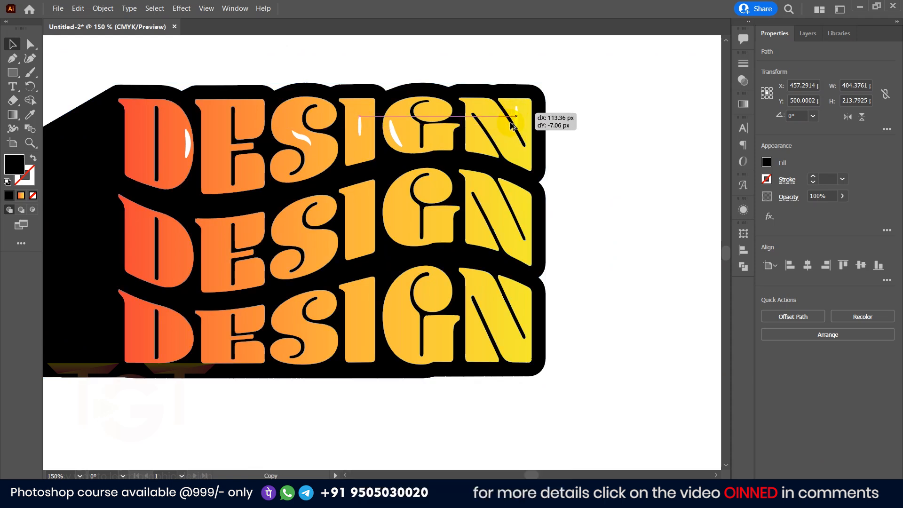
drag(509, 124, 509, 143)
scroll(514, 134, up, 2)
drag(511, 109, 497, 108)
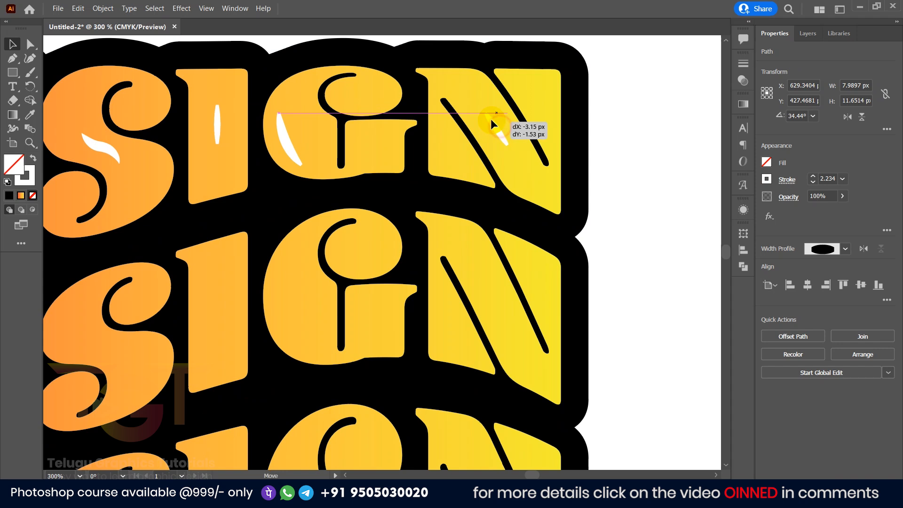
click(579, 85)
- Copy the I's highlight onto the stem of the top-row E and enlarge it to about 19 px tall
scroll(571, 92, down, 2)
scroll(264, 115, up, 1)
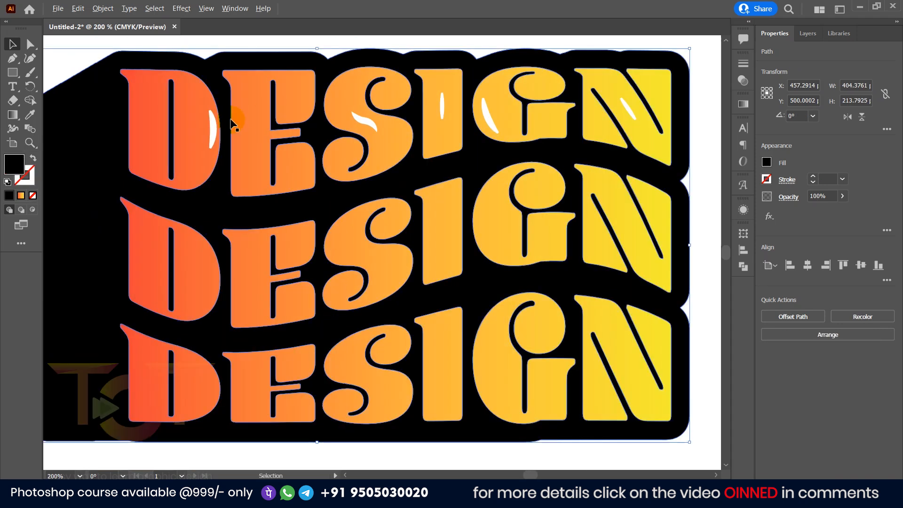
drag(438, 99, 256, 127)
scroll(250, 141, up, 2)
scroll(256, 127, down, 3)
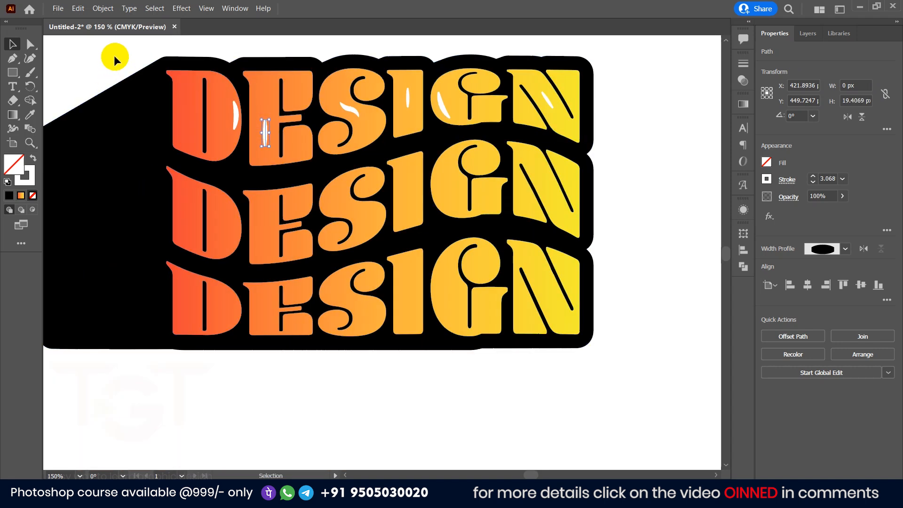
click(115, 61)
- Select the white highlights across the top DESIGN row and place copies of them on the middle and bottom rows
scroll(215, 107, down, 2)
click(241, 125)
drag(248, 125, 306, 109)
shift+click(344, 99)
shift+click(439, 103)
scroll(440, 104, up, 2)
drag(437, 101, 448, 200)
drag(447, 200, 468, 229)
click(548, 208)
- Shift the copied highlight on the middle-row G closer to the letter's outer left curve
scroll(408, 202, up, 5)
click(392, 111)
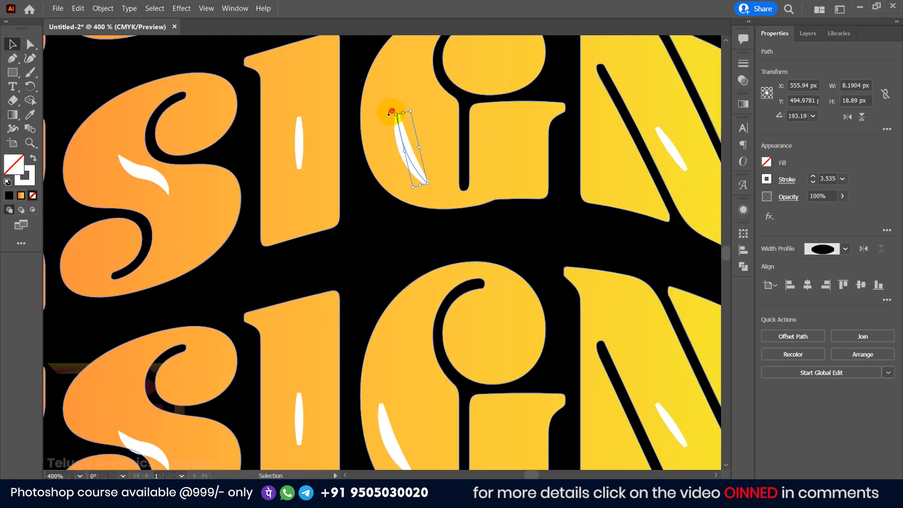
drag(392, 111, 384, 117)
click(349, 130)
- Adjust the positions of the other copied highlights in the lower rows to fit inside their letters
drag(301, 141, 316, 90)
drag(226, 145, 378, 164)
drag(312, 192, 345, 204)
key(ctrl+z)
click(340, 216)
key(ctrl+minus)
drag(184, 216, 236, 214)
scroll(233, 216, up, 1)
scroll(217, 218, down, 5)
click(168, 101)
drag(168, 101, 224, 204)
drag(207, 161, 220, 179)
- Group the lettering, extrusion and highlights together and center the group horizontally and vertically on the artboard
drag(329, 226, 518, 372)
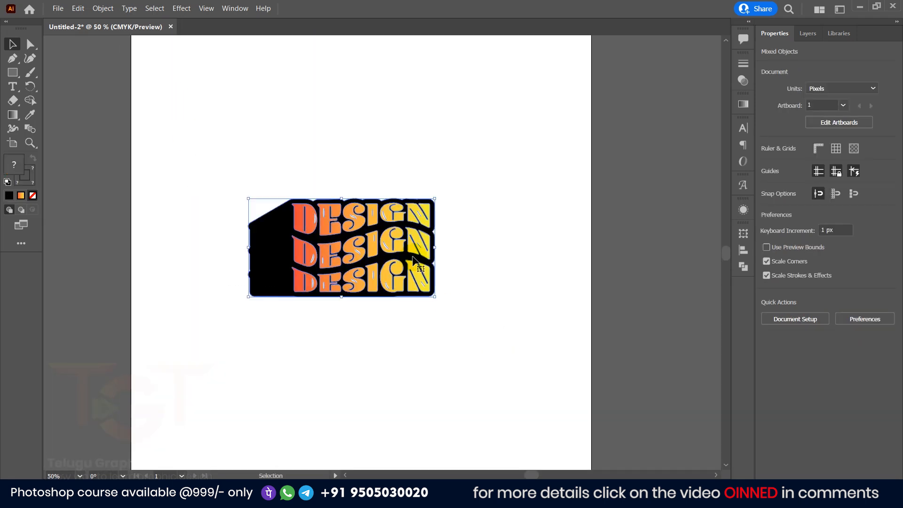
right_click(414, 243)
click(454, 333)
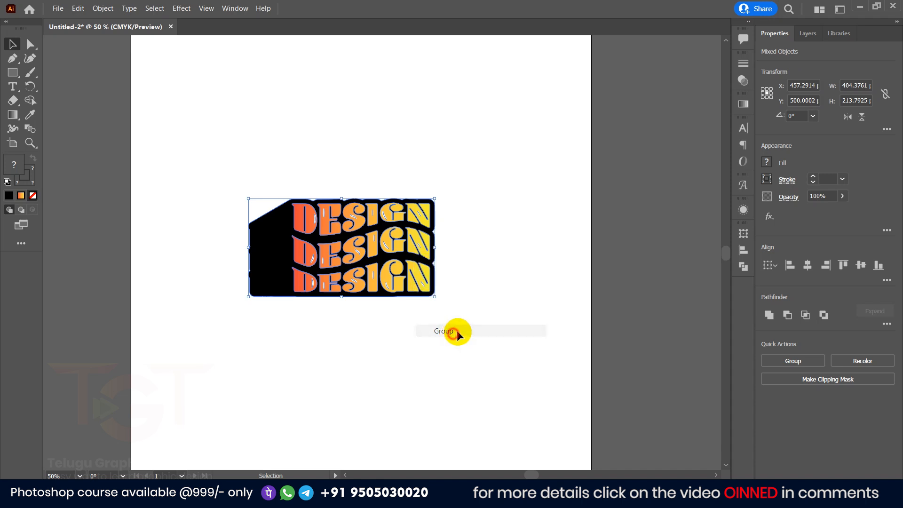
click(809, 265)
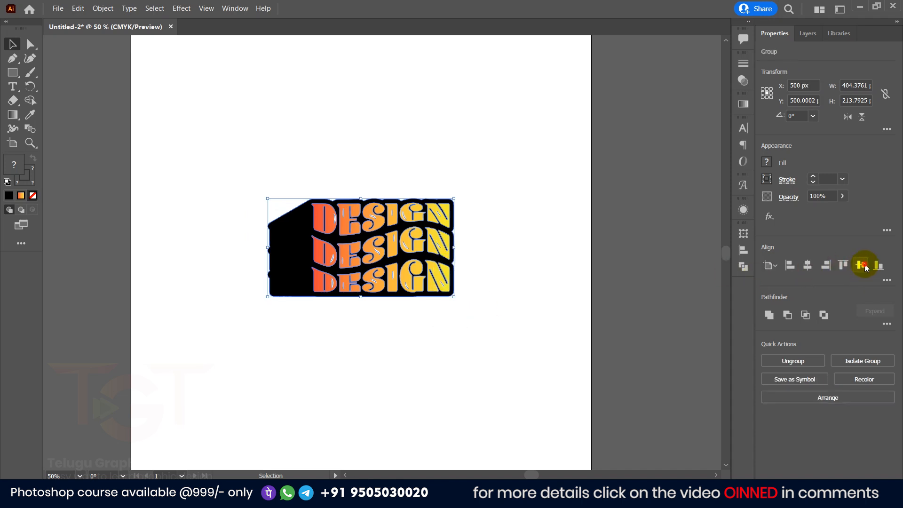
- Scale the grouped artwork up proportionally from its center to about two-thirds of the artboard's width and deselect it
scroll(478, 238, down, 2)
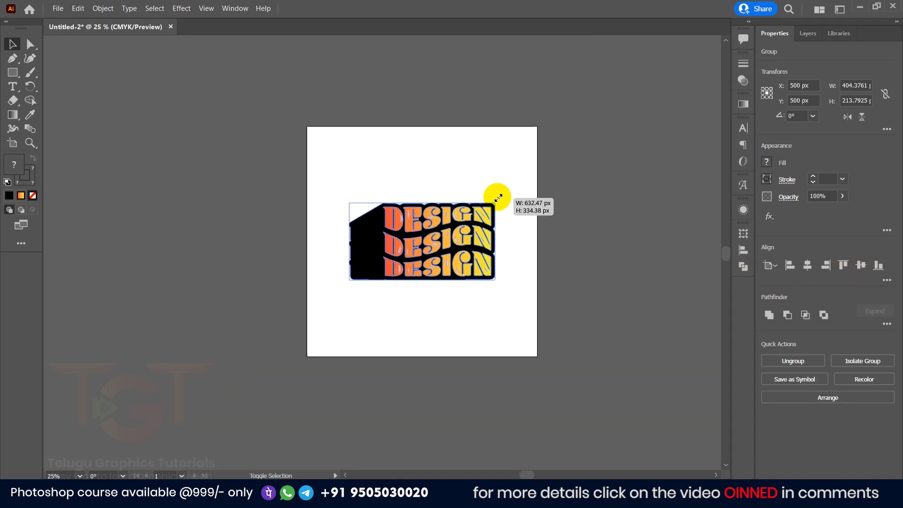
click(528, 234)
scroll(528, 234, up, 1)
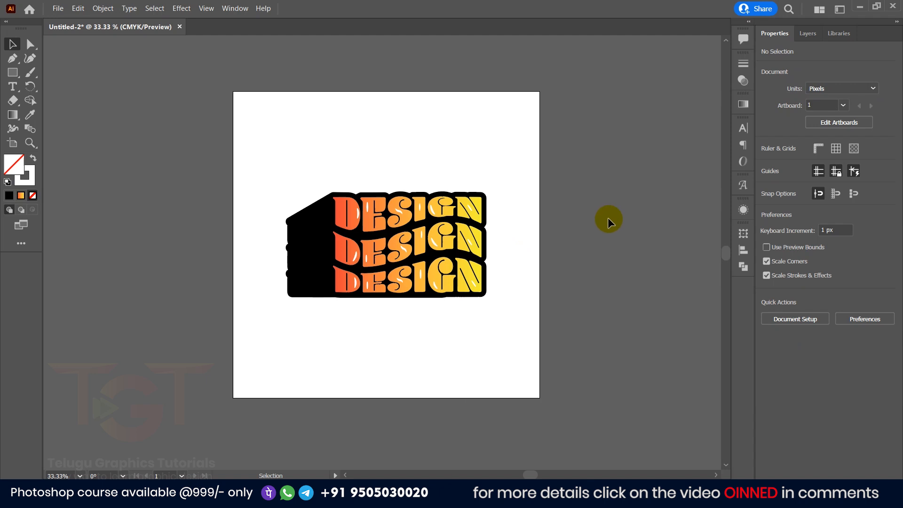